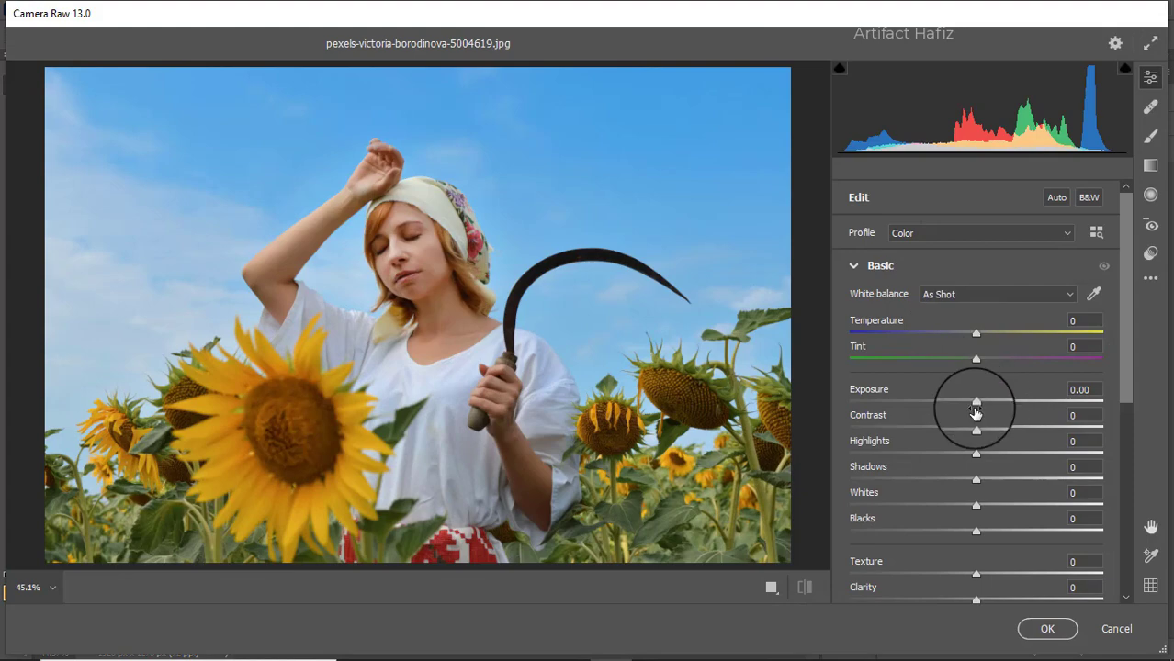
Step: Set the photo's exposure to -0.45, contrast to +4 and temperature to +6
mouse_move(976, 401)
mouse_down()
mouse_move(1014, 402)
mouse_move(955, 407)
mouse_move(995, 406)
mouse_move(964, 410)
mouse_up()
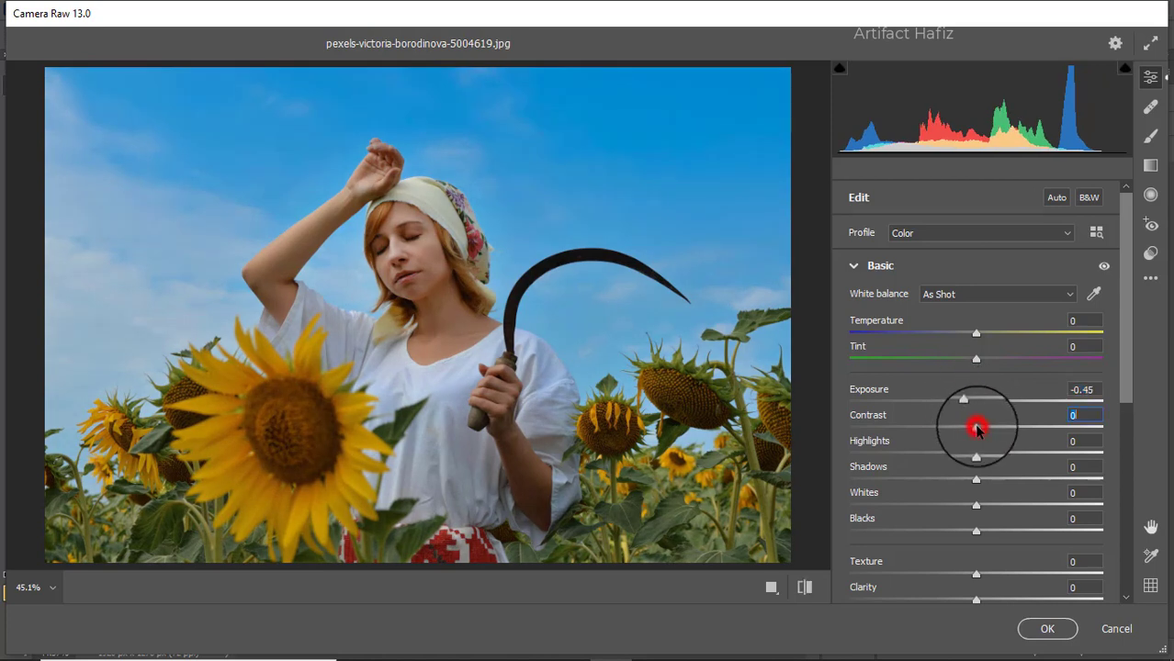
drag(976, 428, 980, 432)
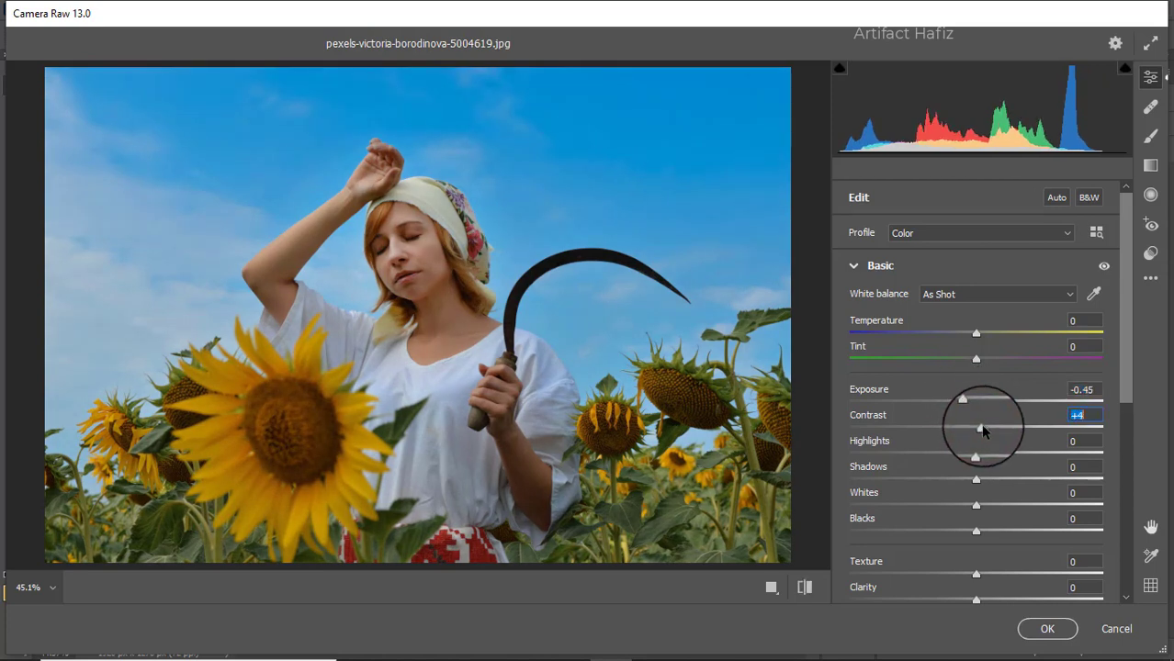
mouse_move(977, 332)
mouse_down()
mouse_move(1003, 335)
mouse_move(989, 339)
mouse_up()
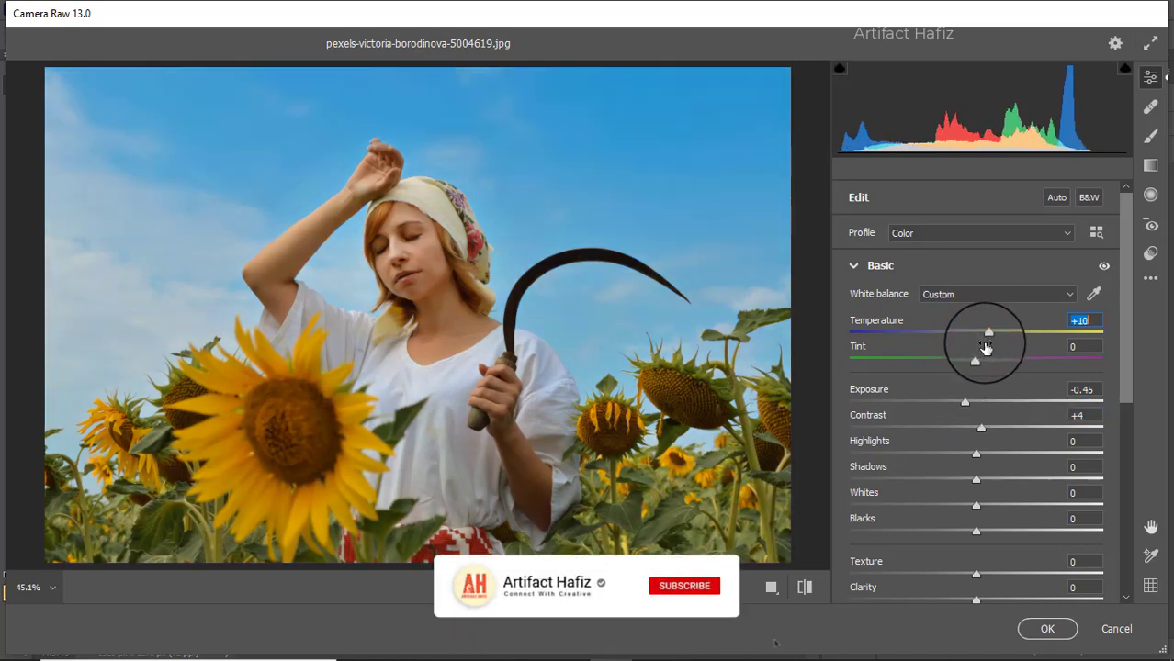
drag(990, 337, 984, 336)
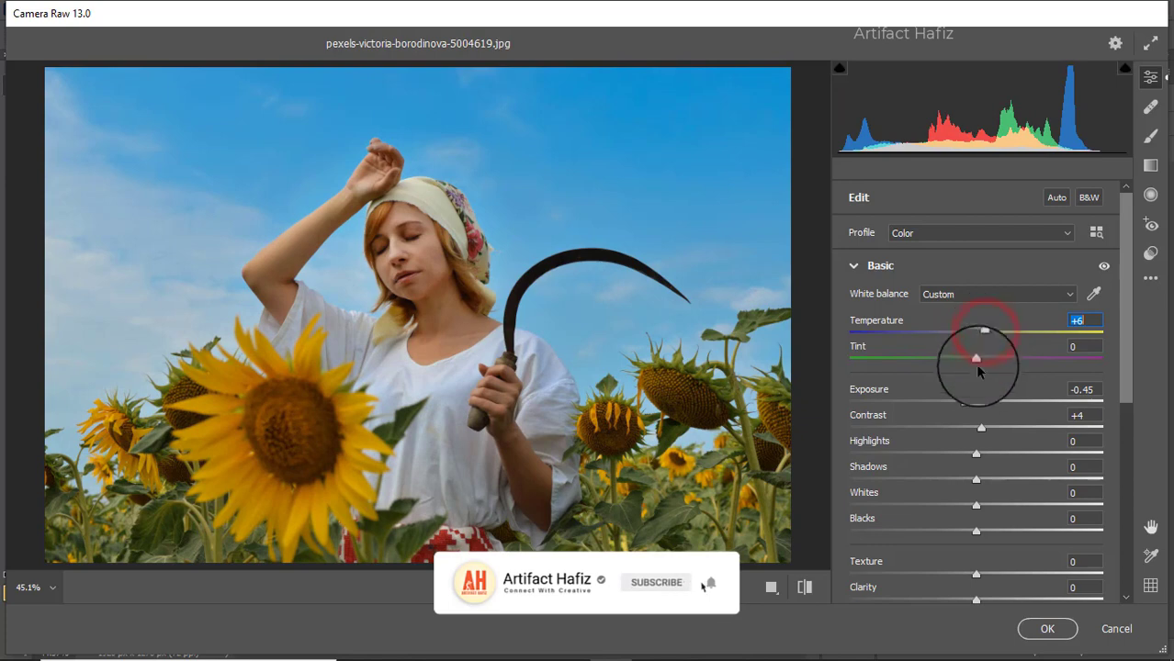
Step: Set the photo's highlights to -37, shadows to +7, whites to +35 and blacks to -17
drag(975, 453, 928, 455)
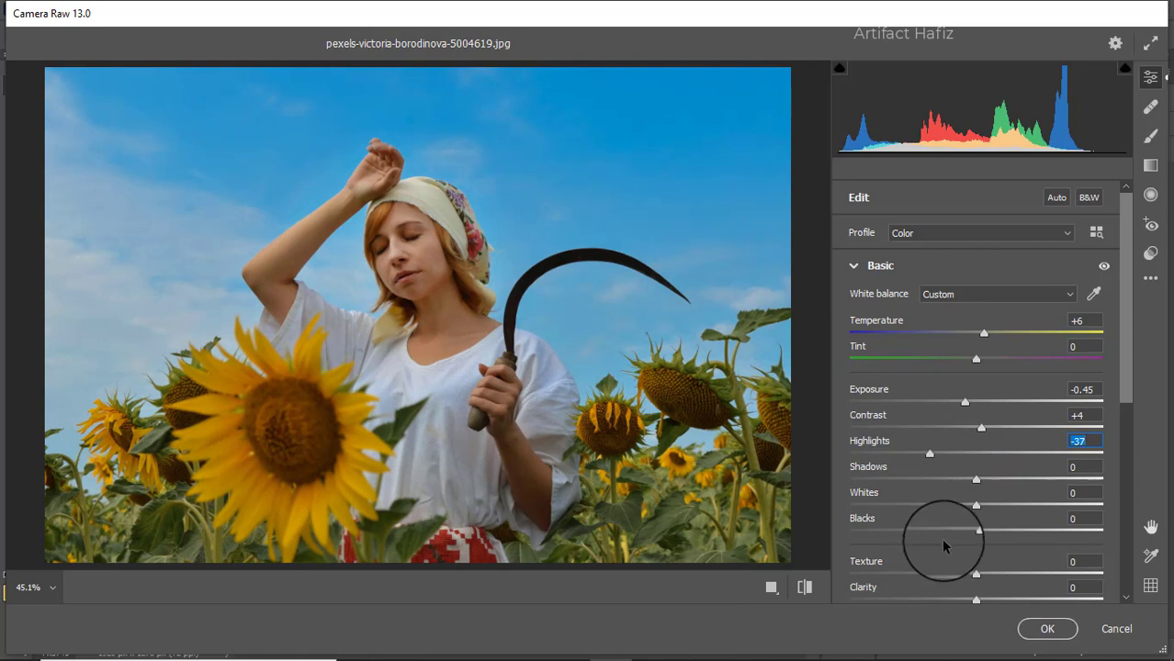
drag(976, 503, 996, 478)
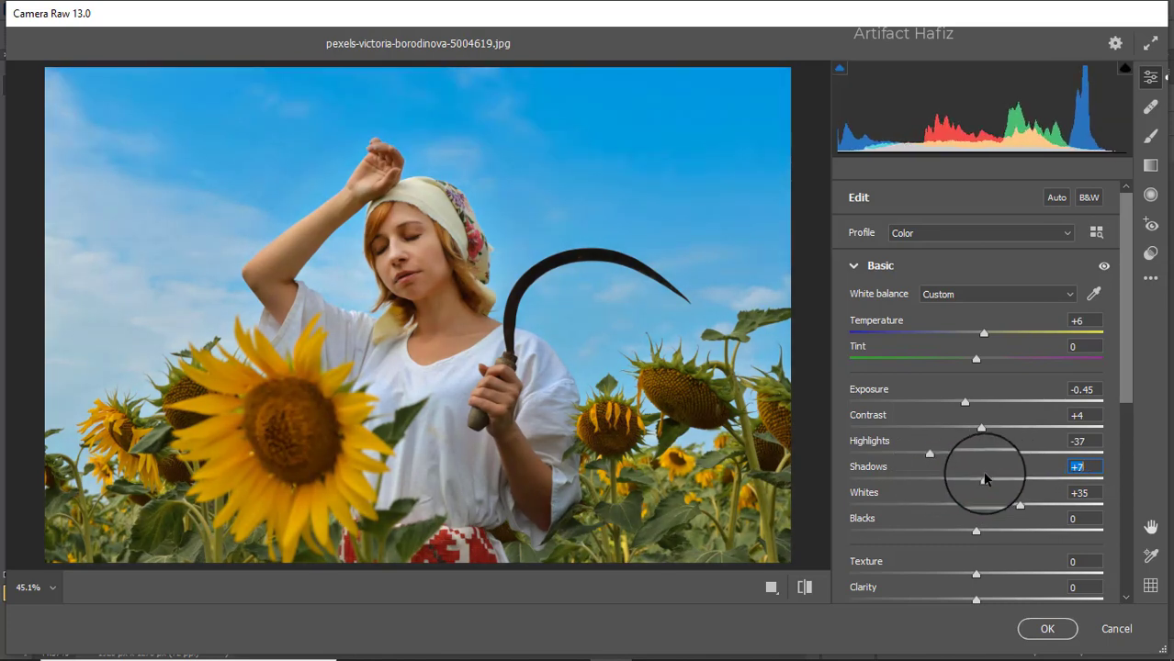
drag(975, 533, 956, 524)
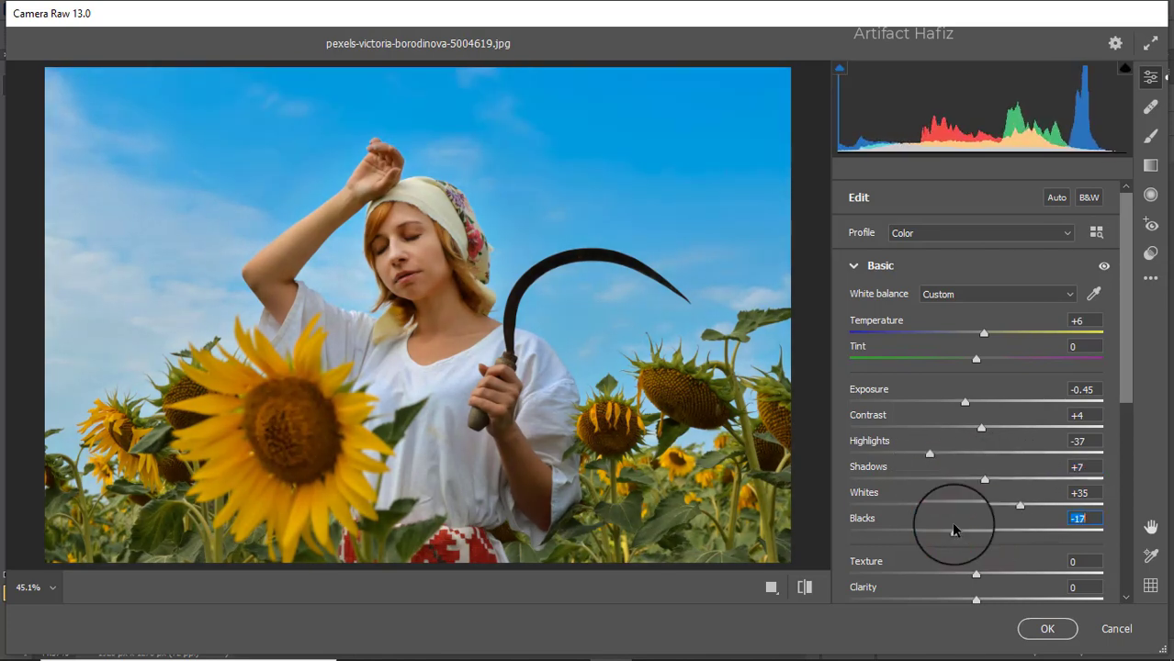
Step: Set the photo's texture to -1, clarity to +6 and dehaze to +9
scroll(975, 504, down, 1)
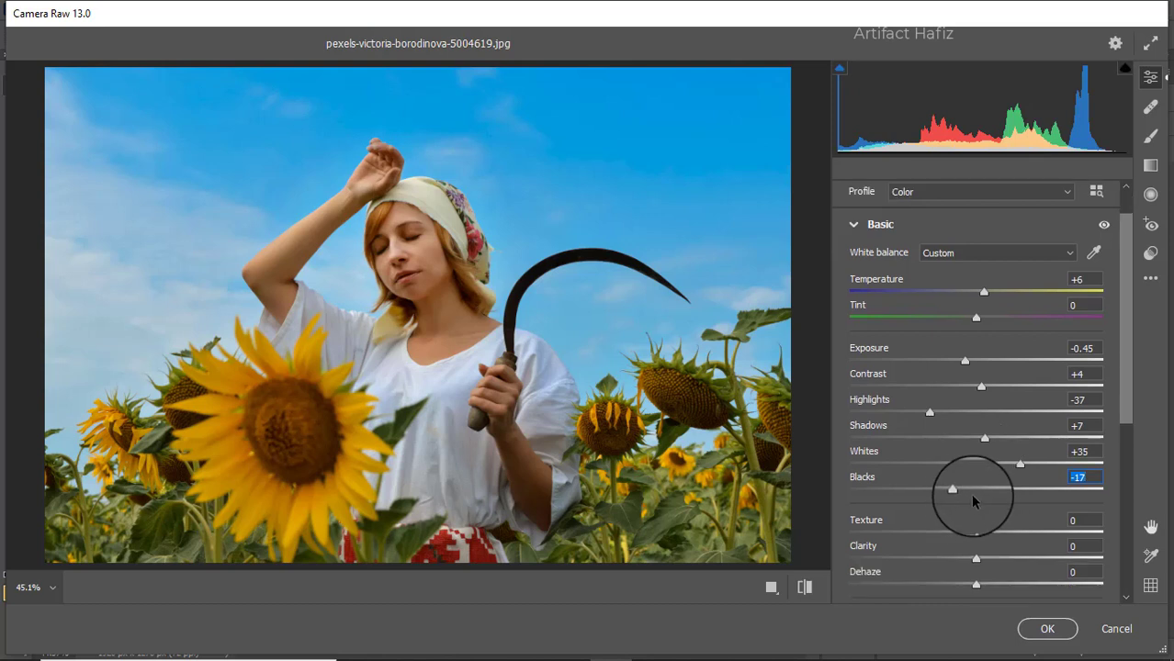
mouse_move(974, 536)
mouse_down()
mouse_move(1008, 525)
mouse_move(962, 529)
mouse_move(1024, 543)
mouse_move(971, 540)
mouse_move(1007, 564)
mouse_move(982, 556)
mouse_move(1023, 544)
mouse_move(977, 543)
mouse_move(1029, 549)
mouse_move(991, 549)
mouse_up()
scroll(987, 528, down, 1)
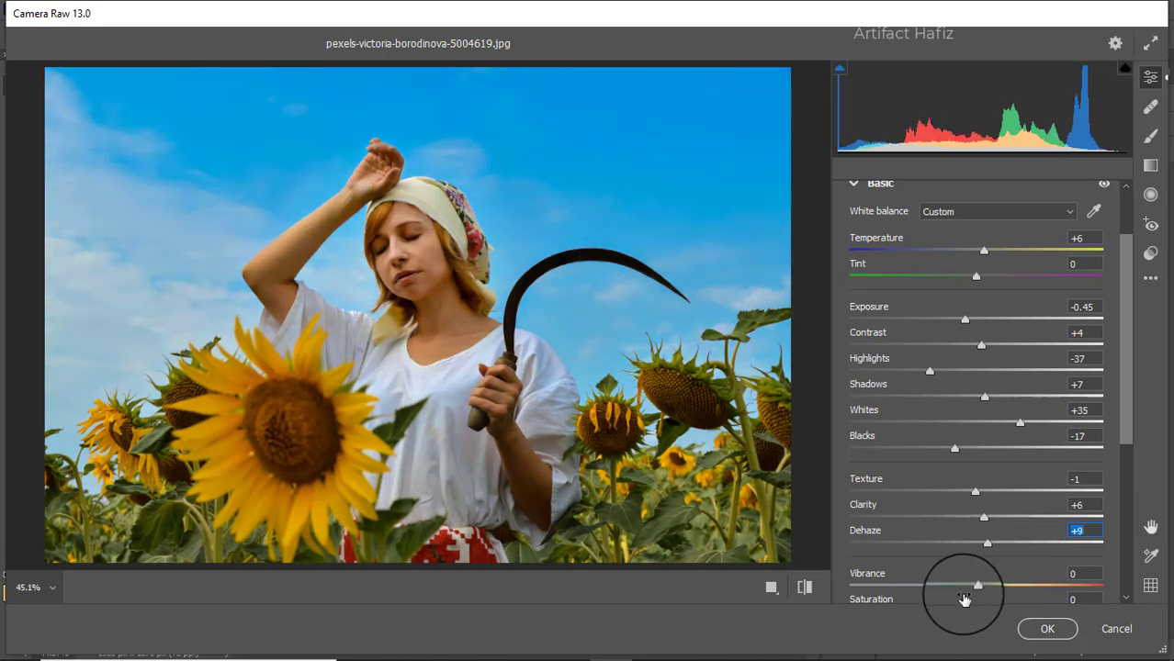
Step: Set the photo's vibrance to +56 and saturation to -5
scroll(974, 566, down, 2)
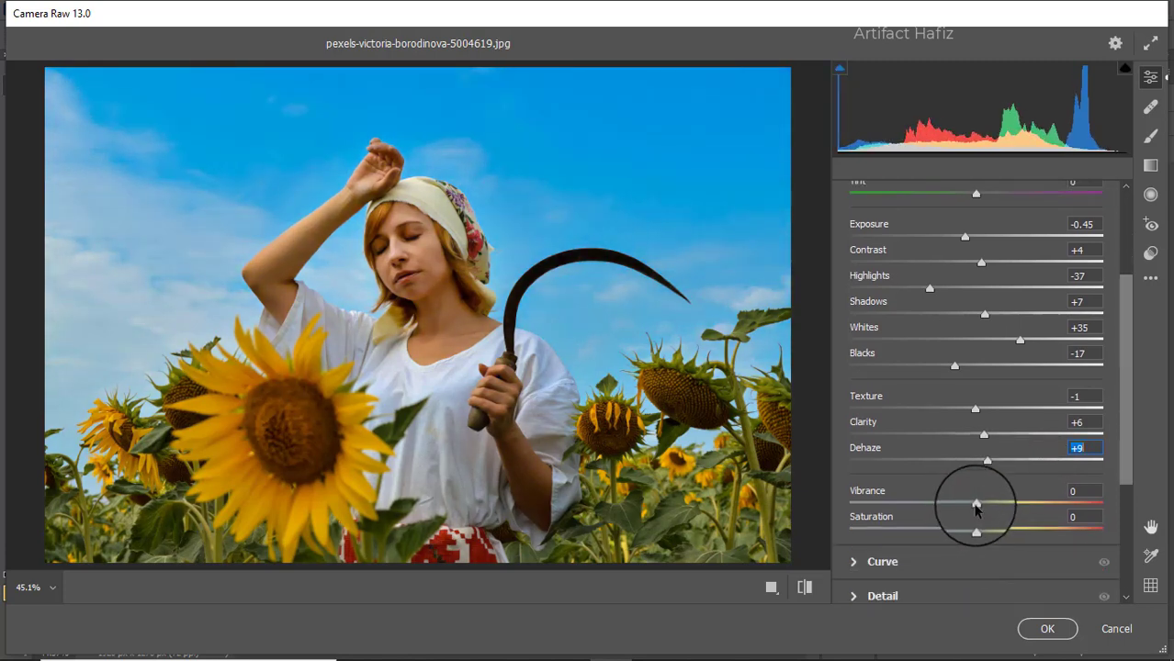
click(975, 504)
drag(977, 504, 1048, 503)
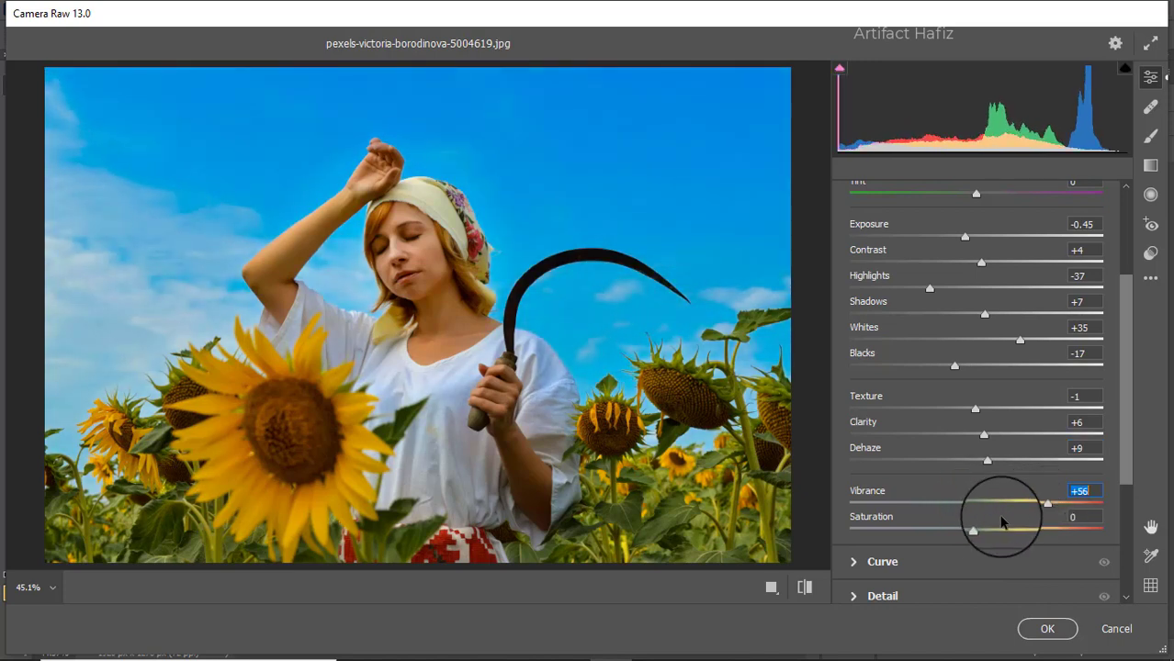
drag(979, 533, 969, 531)
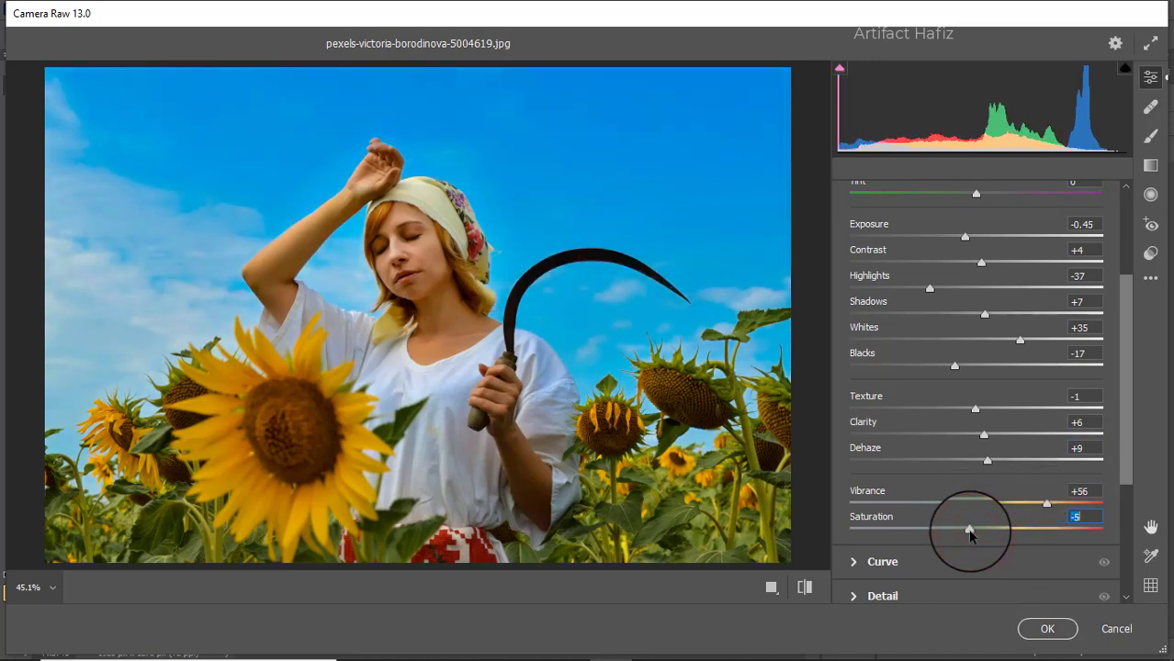
Step: Shape the main point curve with a shadow point at input 62, output 57 and a highlight point at input 185, output 187
scroll(965, 463, down, 2)
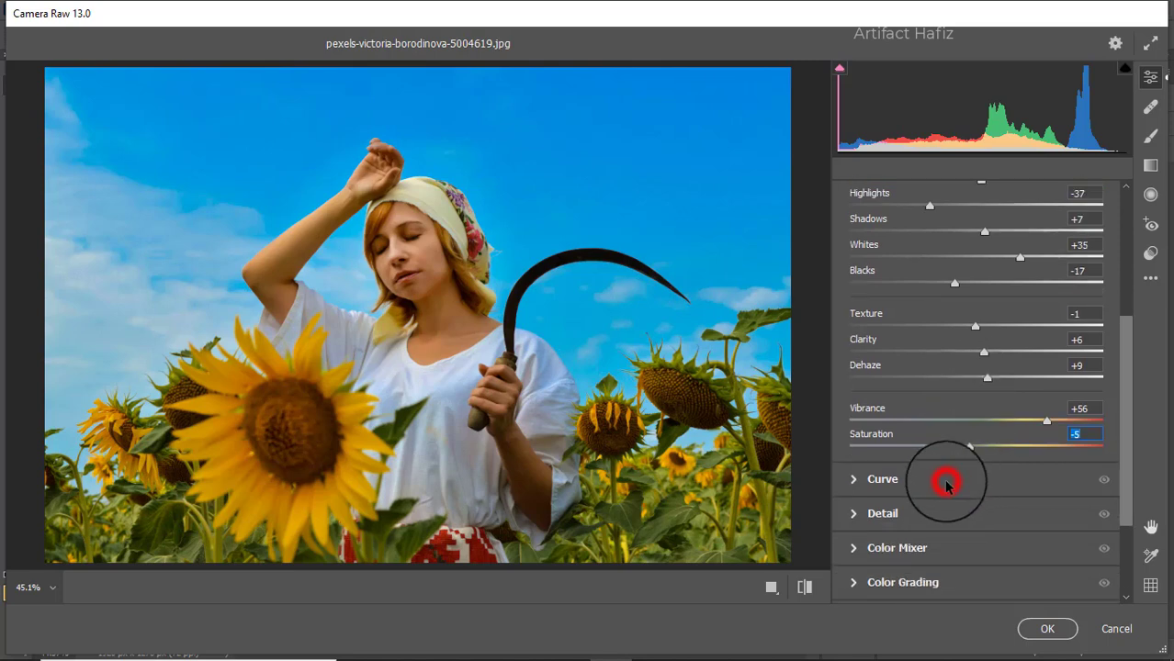
click(946, 484)
click(928, 441)
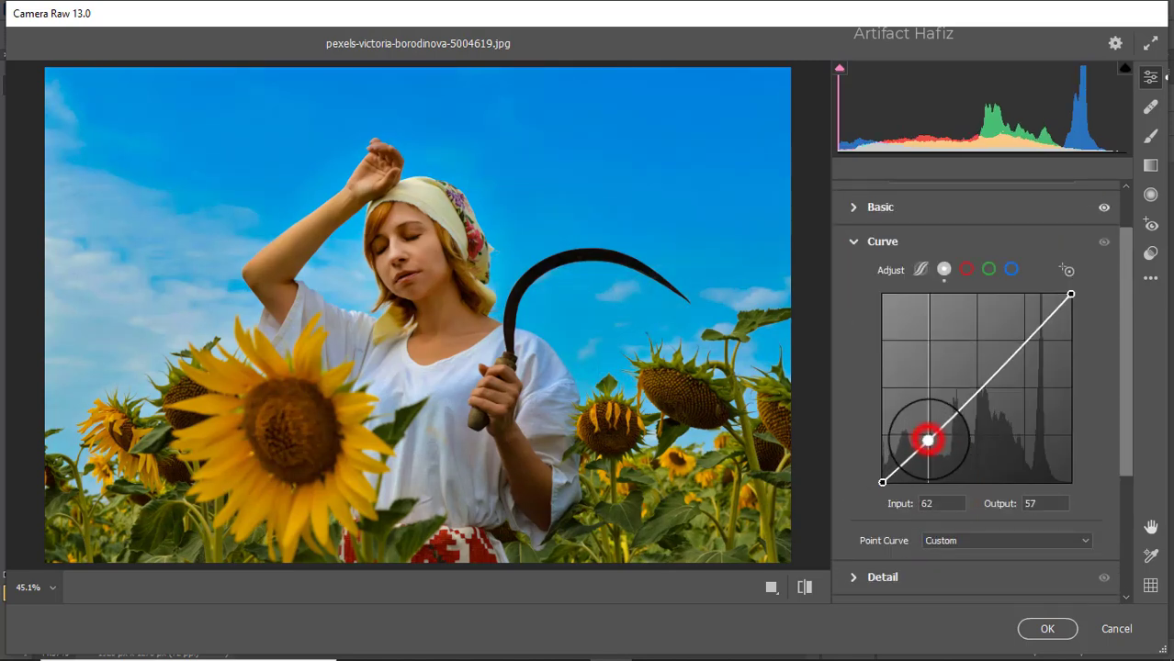
click(1019, 344)
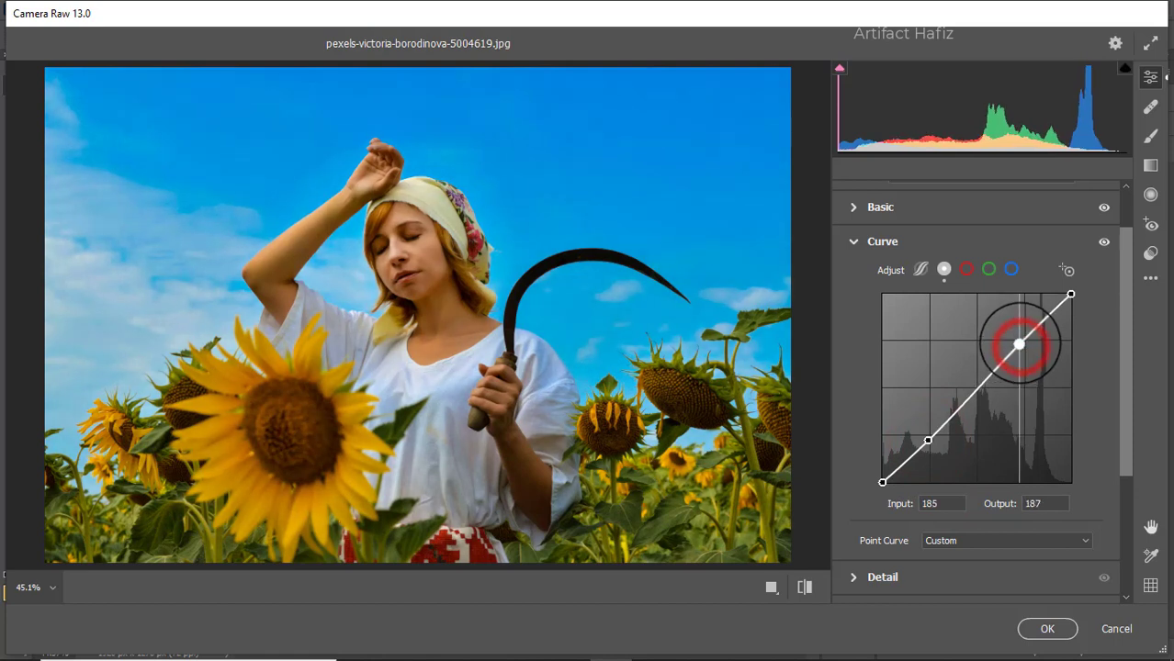
Step: Shape the red channel curve with a shadow point at input 67, output 60 and a highlight point at input 189, output 196
click(966, 269)
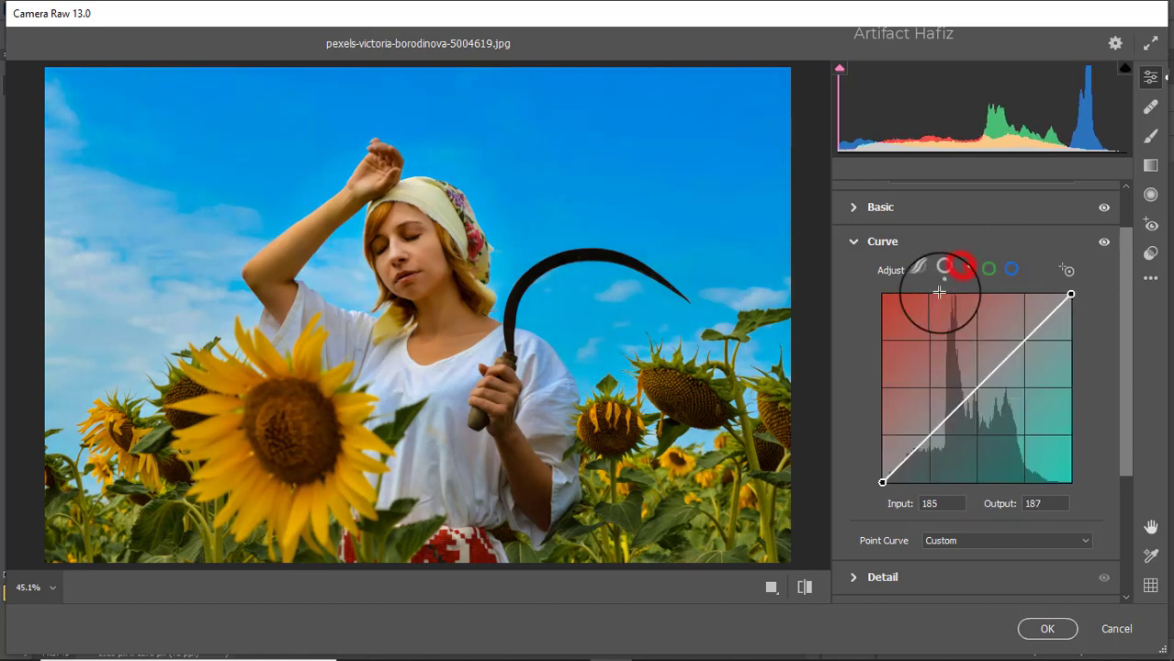
click(932, 439)
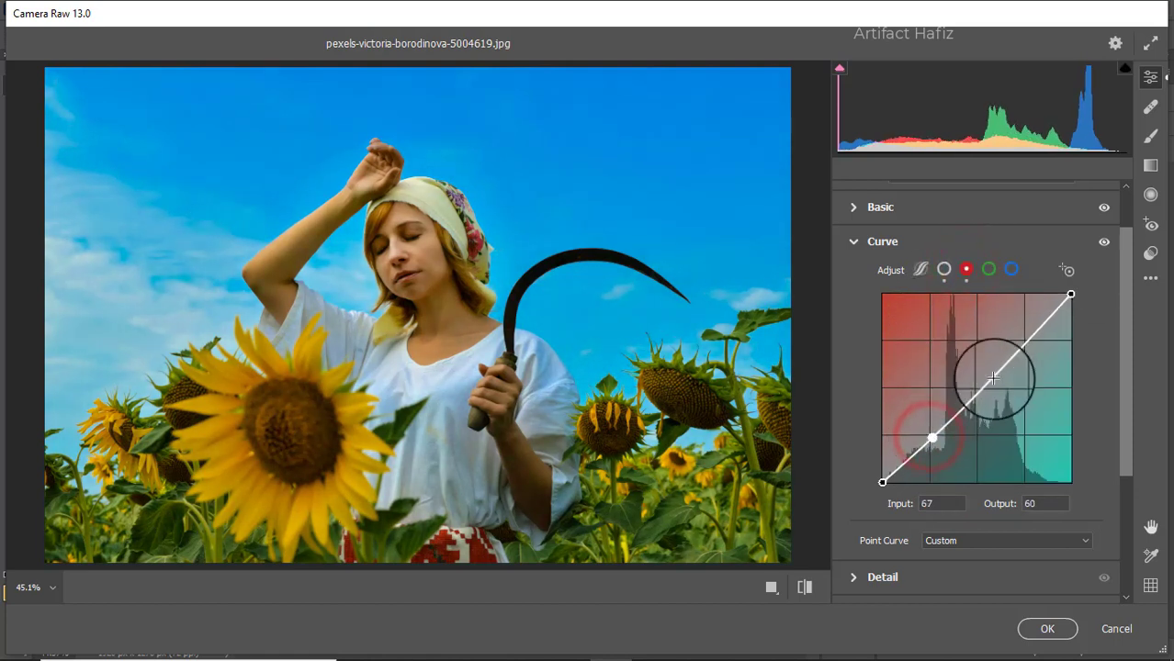
drag(1021, 345, 1021, 338)
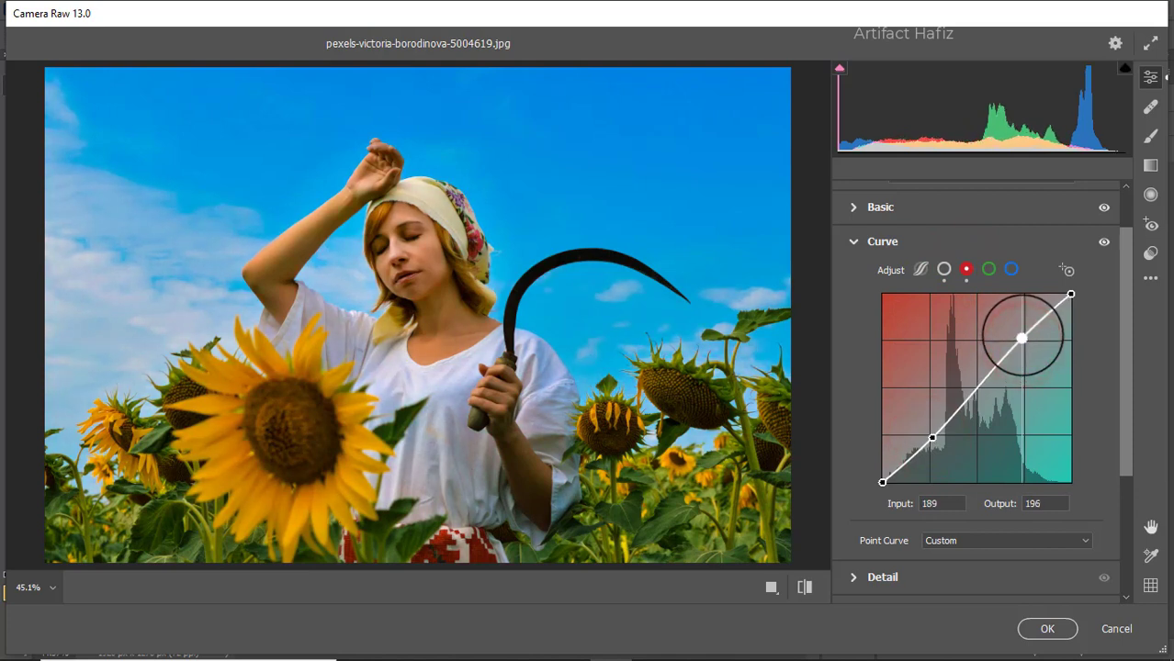
Step: Shape the green channel curve with a shadow point at input 65, output 59 and a highlight point at input 186, output 190
click(988, 269)
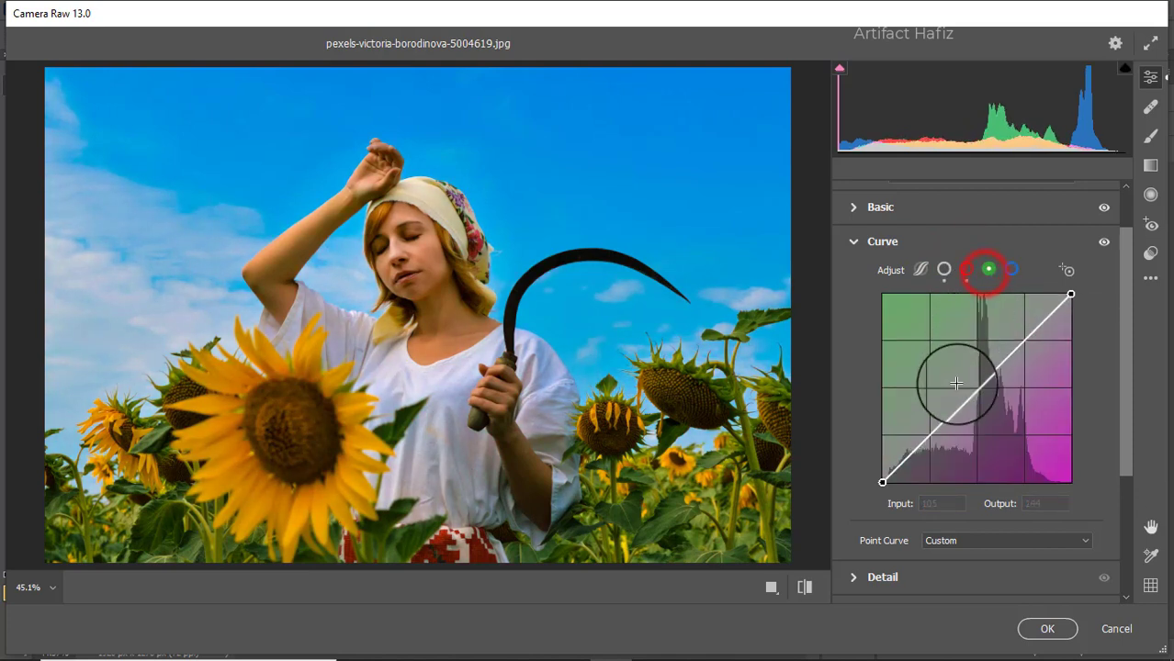
drag(931, 434, 930, 439)
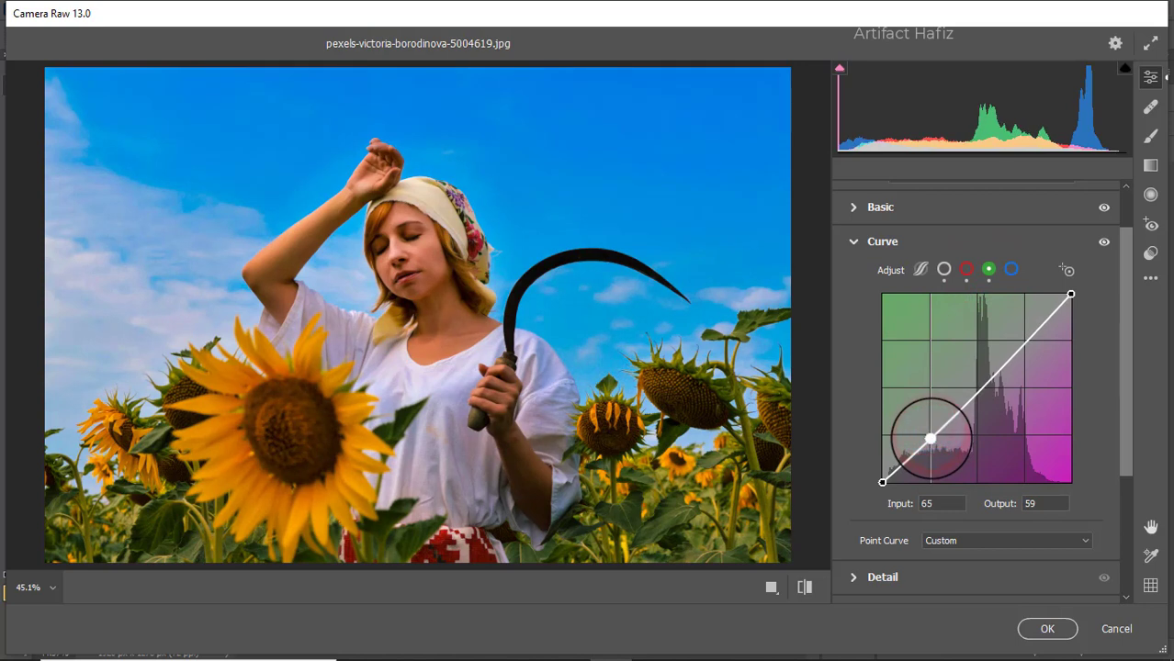
drag(1020, 346, 1020, 343)
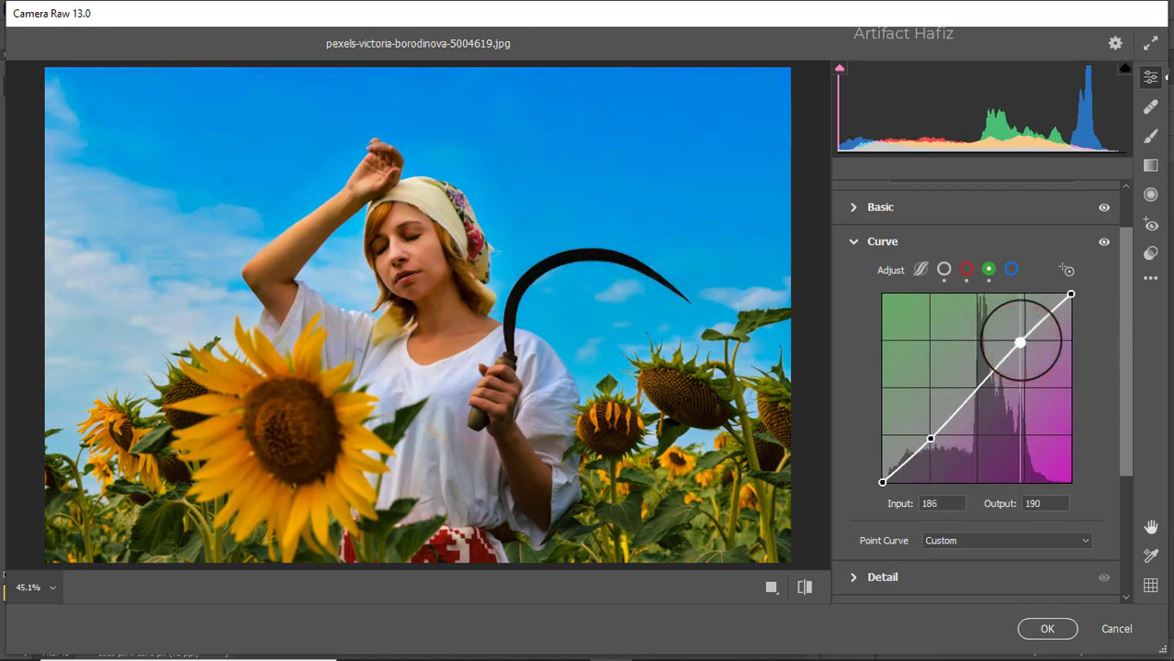
Step: Shape the blue channel curve with a shadow point at about input 63, output 60 and a highlight point at input 186, output 192
click(1010, 267)
drag(930, 435, 929, 438)
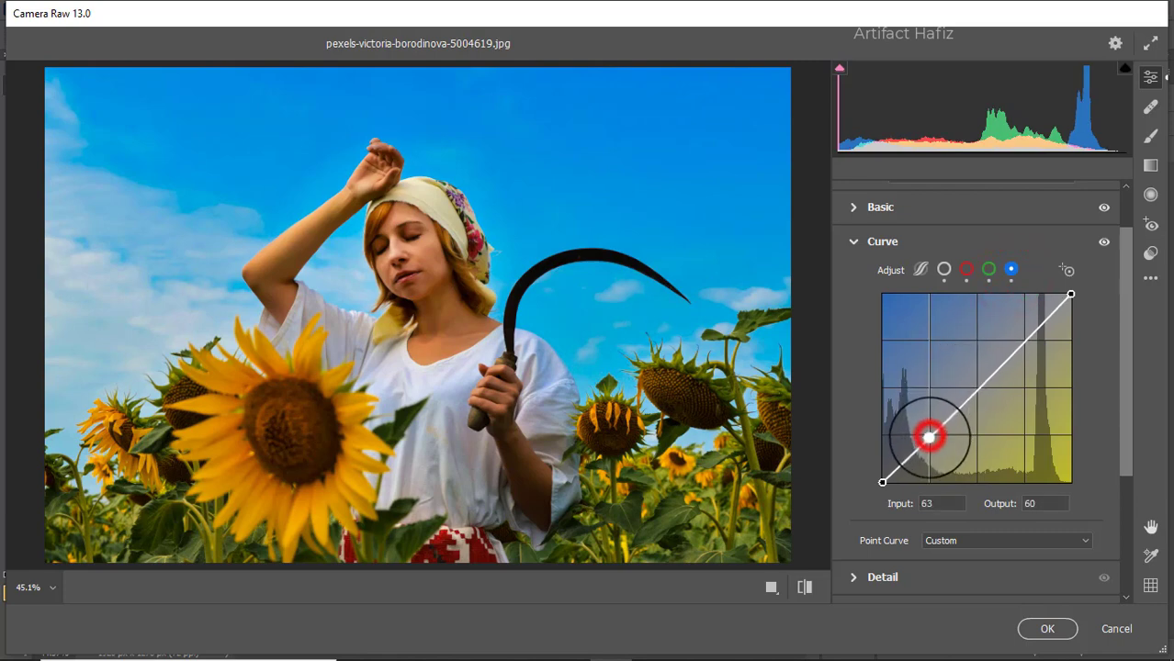
drag(1021, 344, 1020, 342)
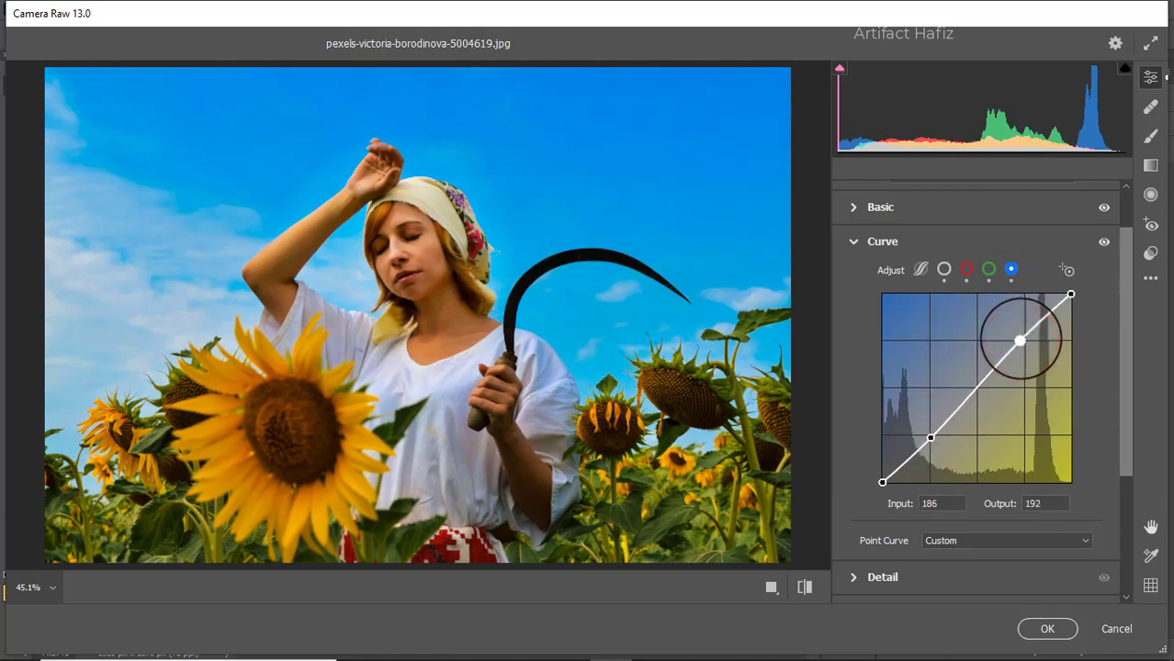
Step: Set the detail values to sharpening 20, noise reduction 2 and color noise reduction 20
scroll(983, 333, down, 3)
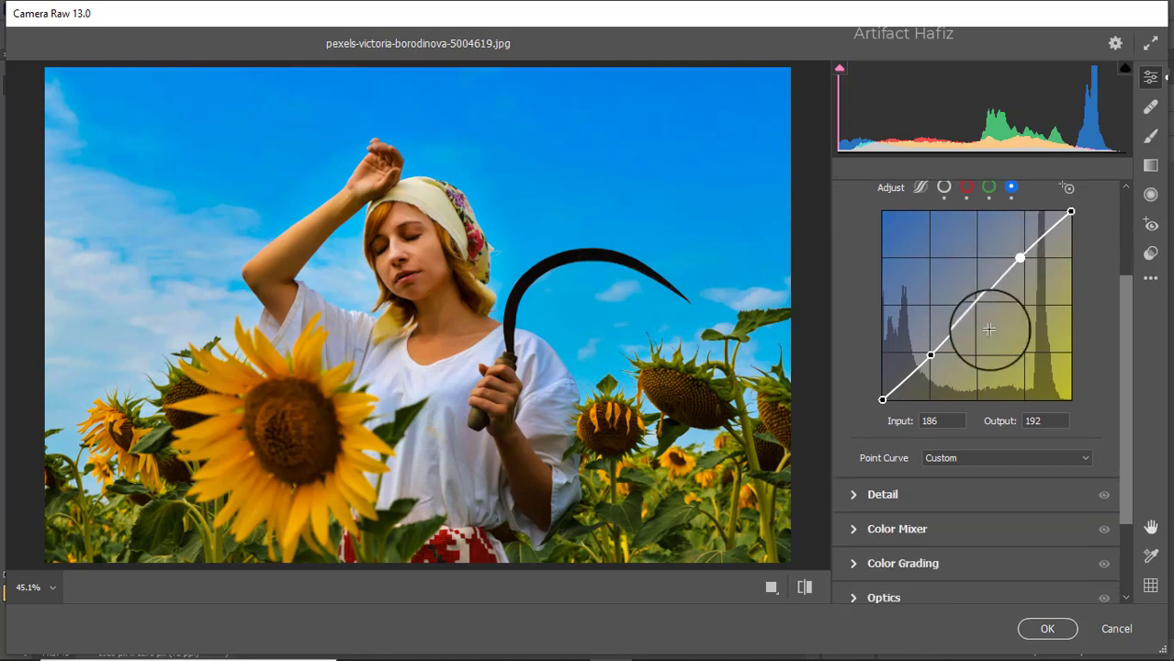
click(912, 453)
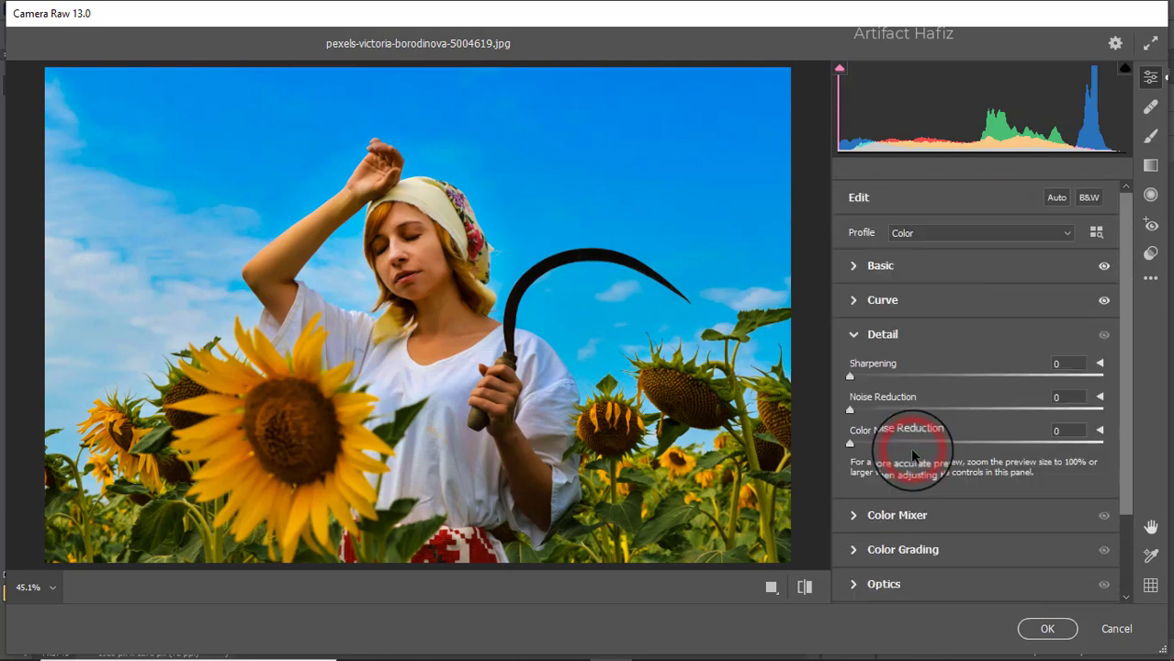
drag(850, 377, 883, 397)
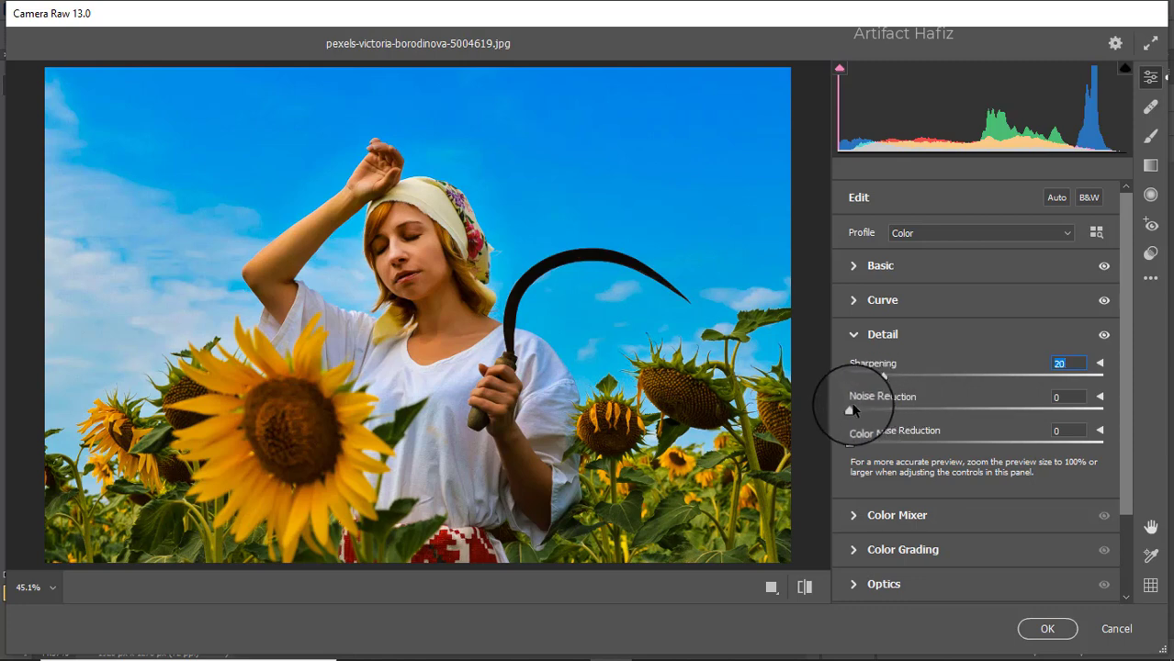
click(851, 410)
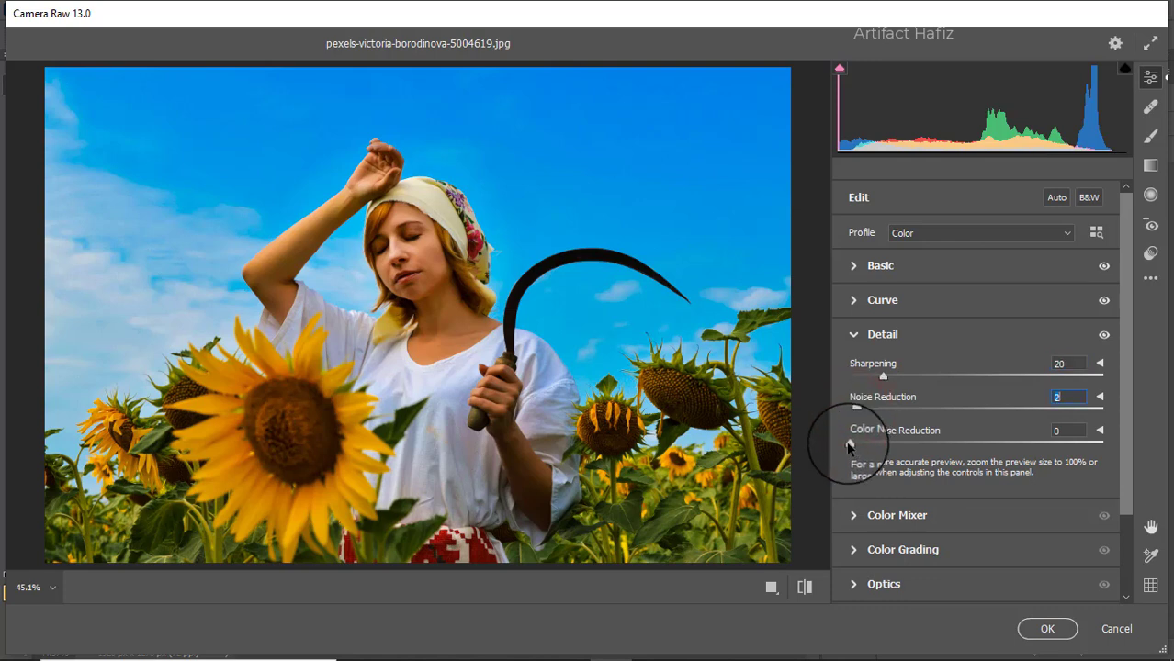
drag(850, 444, 894, 447)
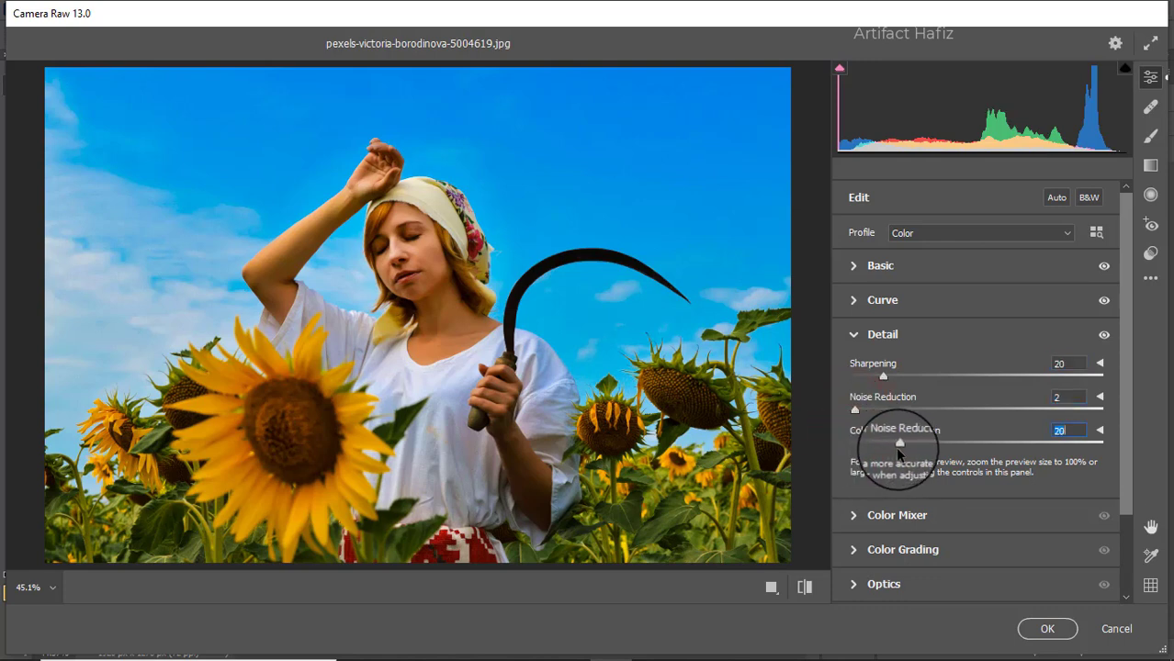
Step: In the HSL color mixer, set the saturation of reds to +32, yellows to -27, greens to -73, aquas to +10 and blues to +14
click(864, 518)
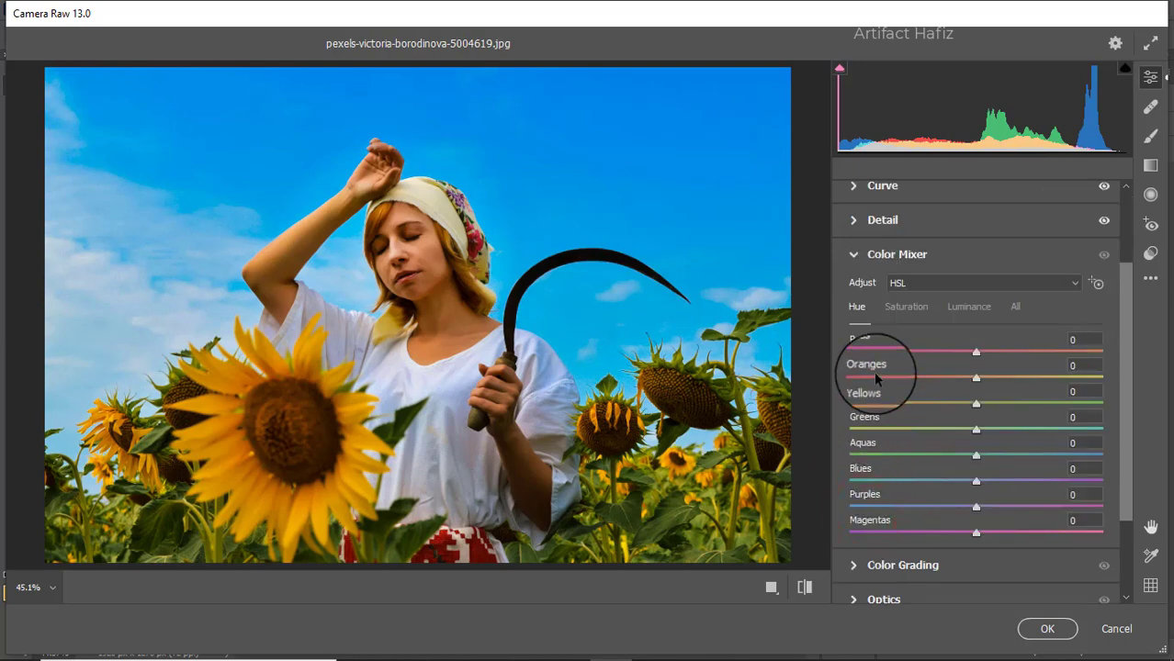
click(898, 306)
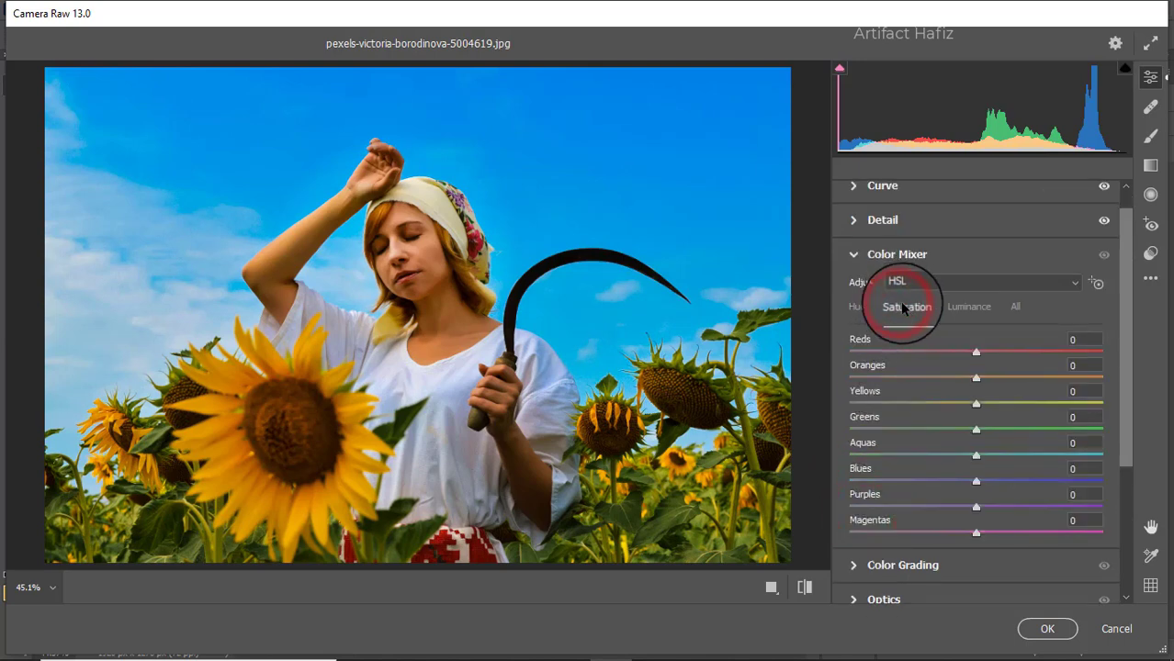
drag(976, 352, 1036, 360)
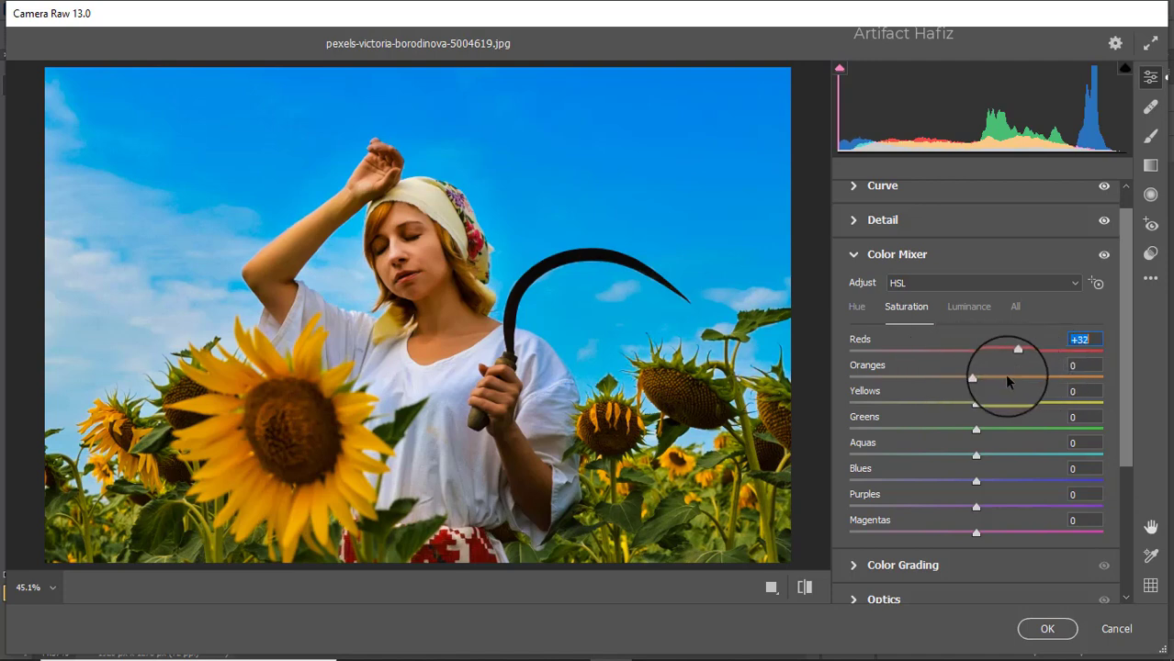
drag(975, 404, 1043, 411)
drag(933, 409, 883, 429)
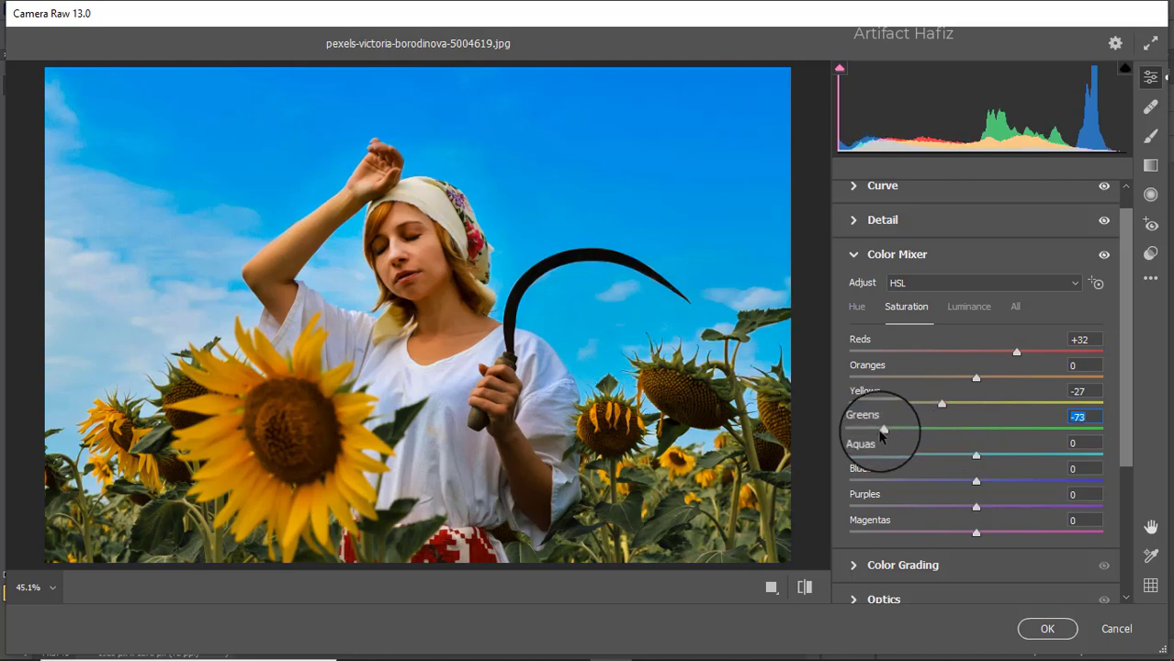
drag(976, 456, 993, 481)
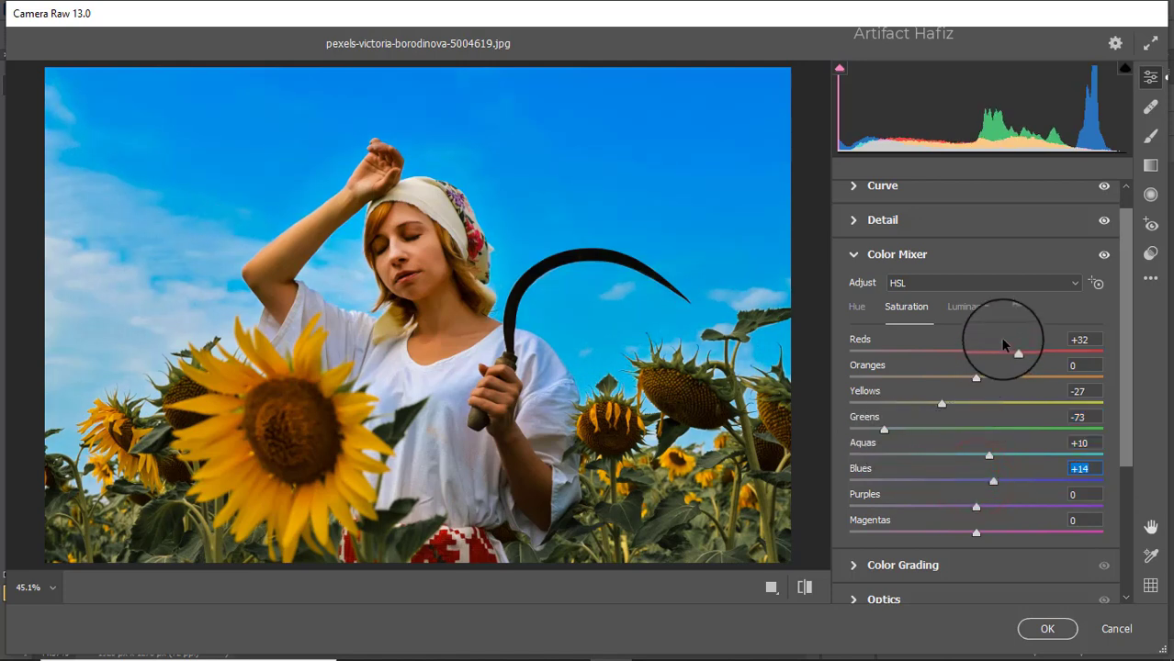
Step: In the HSL color mixer, set the luminance of both aquas and blues to +3
click(978, 310)
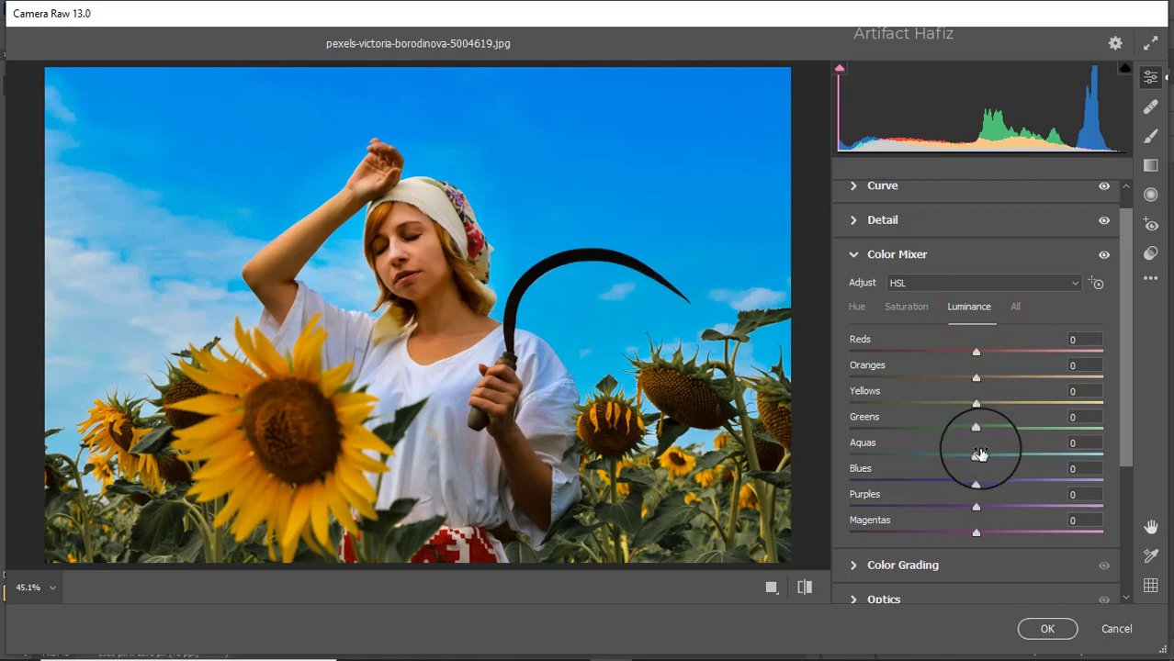
drag(976, 483, 980, 450)
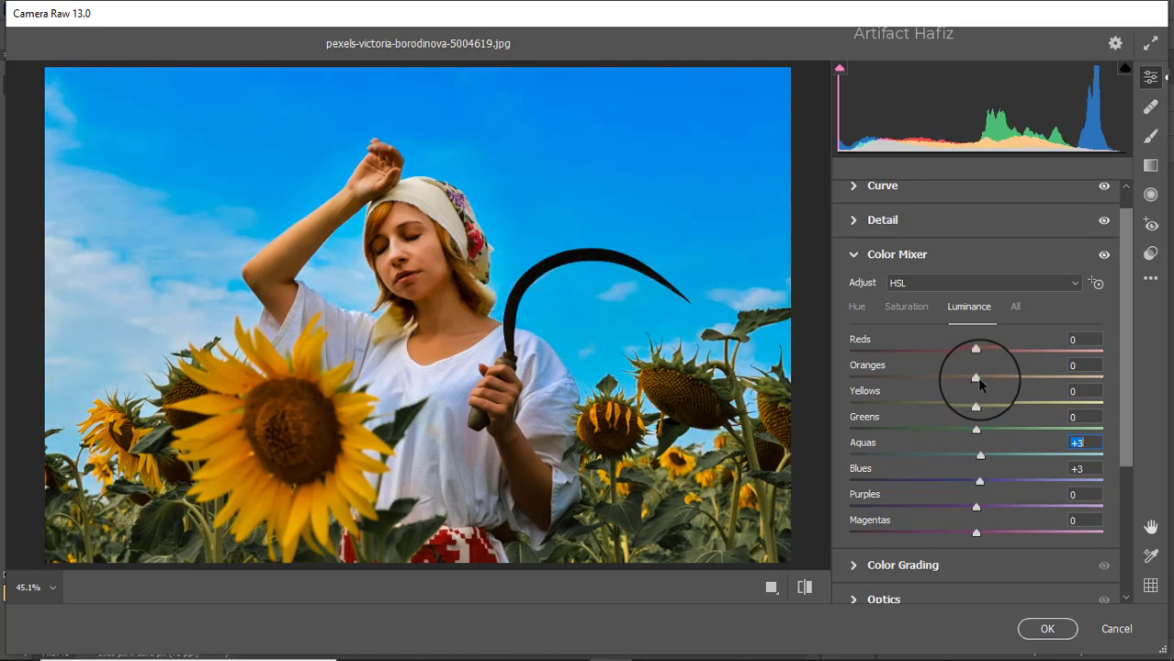
Step: In the HSL color mixer, set the luminance of oranges to +35 and the hue of aquas to -42 and blues to -48
drag(976, 378, 1015, 381)
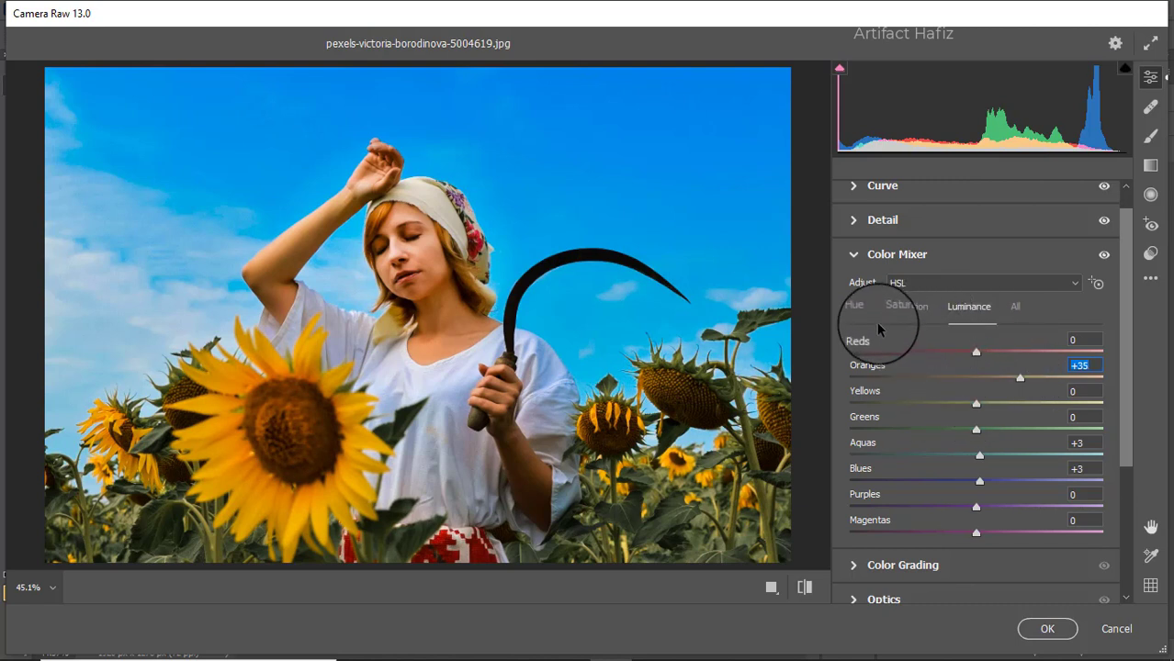
click(854, 307)
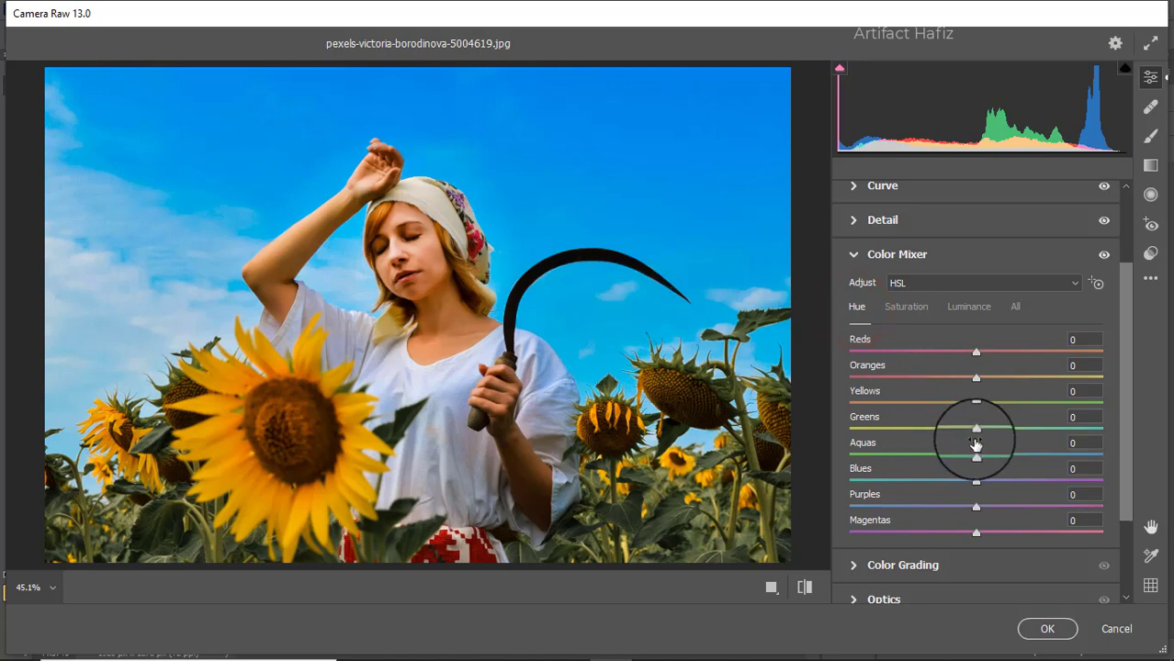
drag(976, 456, 919, 481)
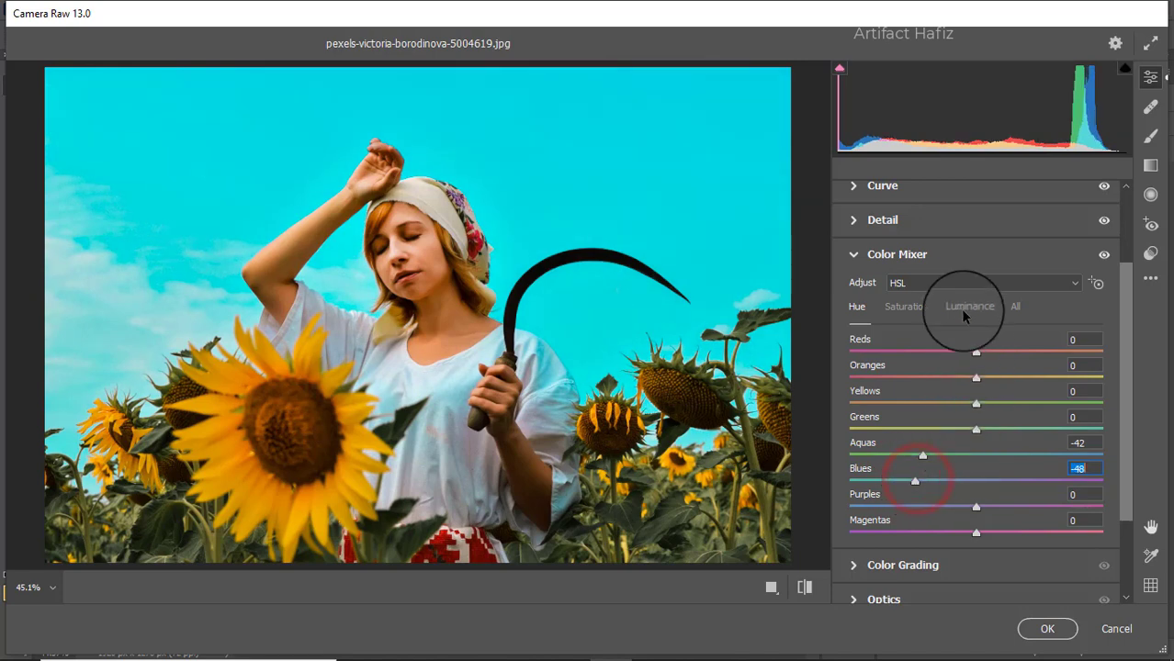
Step: Color grade the midtones to hue 99, saturation 13, tint the shadows slightly blue-violet and the highlights slightly green
click(865, 562)
drag(975, 315, 961, 218)
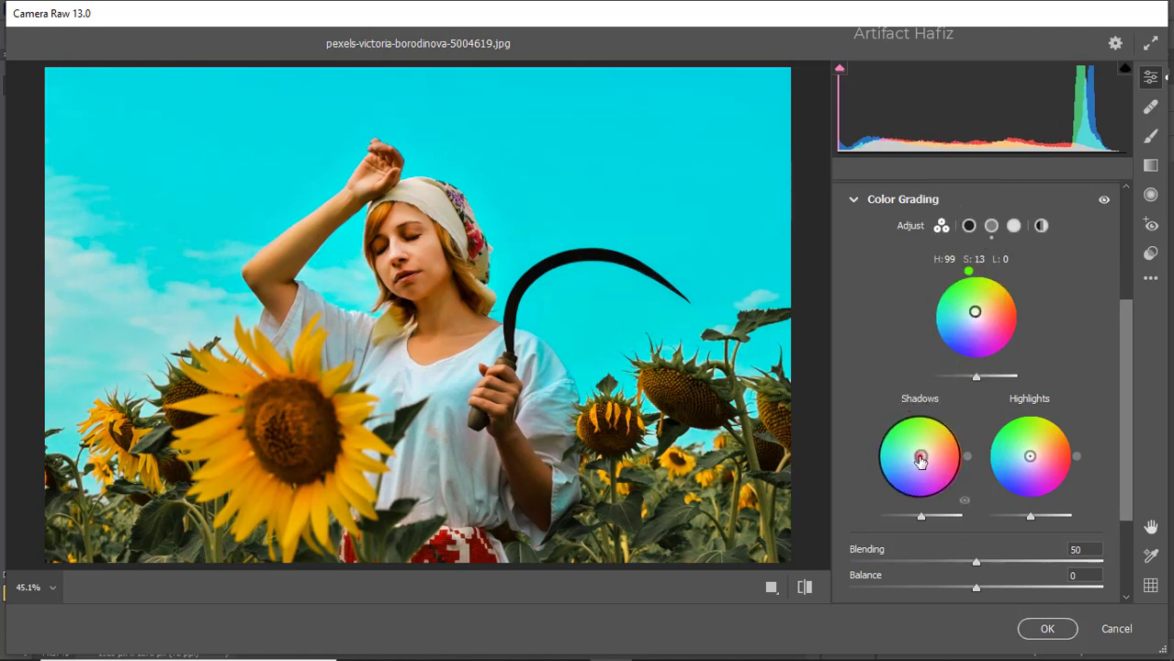
drag(920, 456, 948, 573)
drag(1029, 478, 1014, 378)
Step: In the calibration settings, set the primary saturation to -17 for red, +22 for green and -14 for blue
scroll(1014, 377, down, 3)
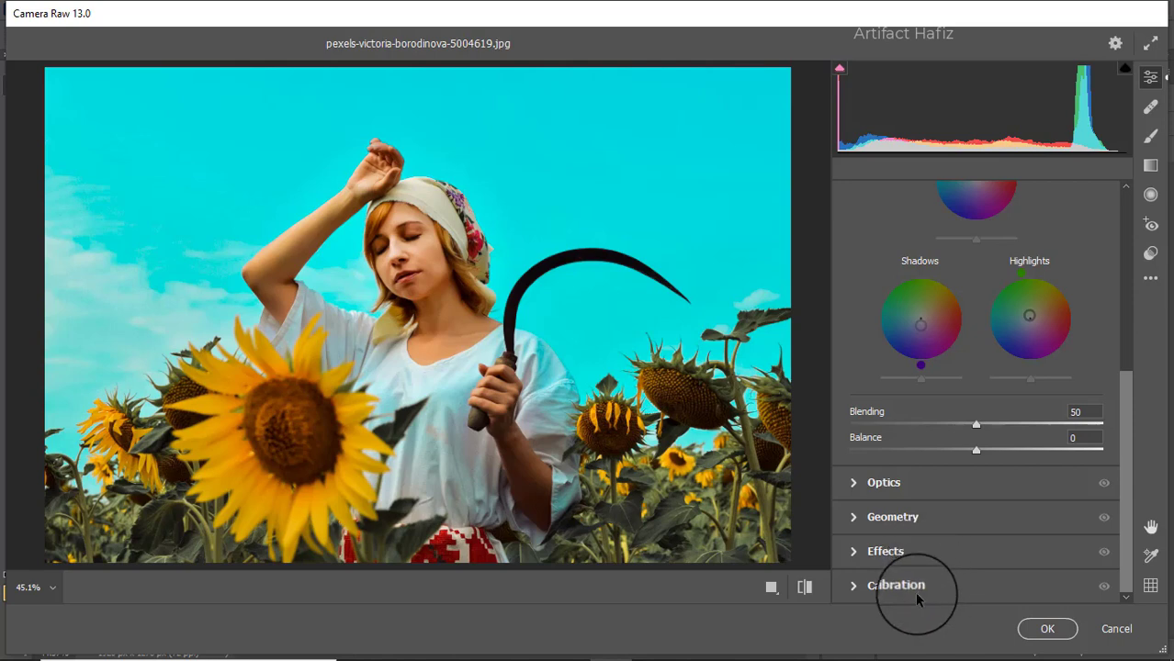
click(914, 588)
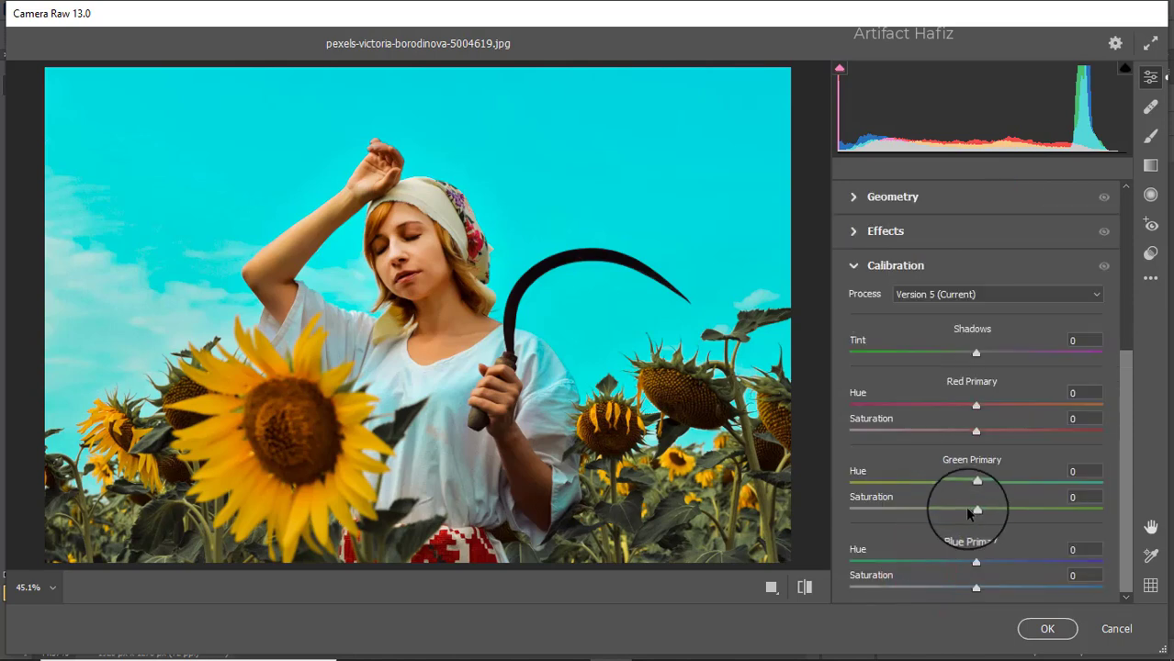
drag(979, 513, 1004, 509)
drag(976, 431, 964, 432)
drag(977, 588, 957, 590)
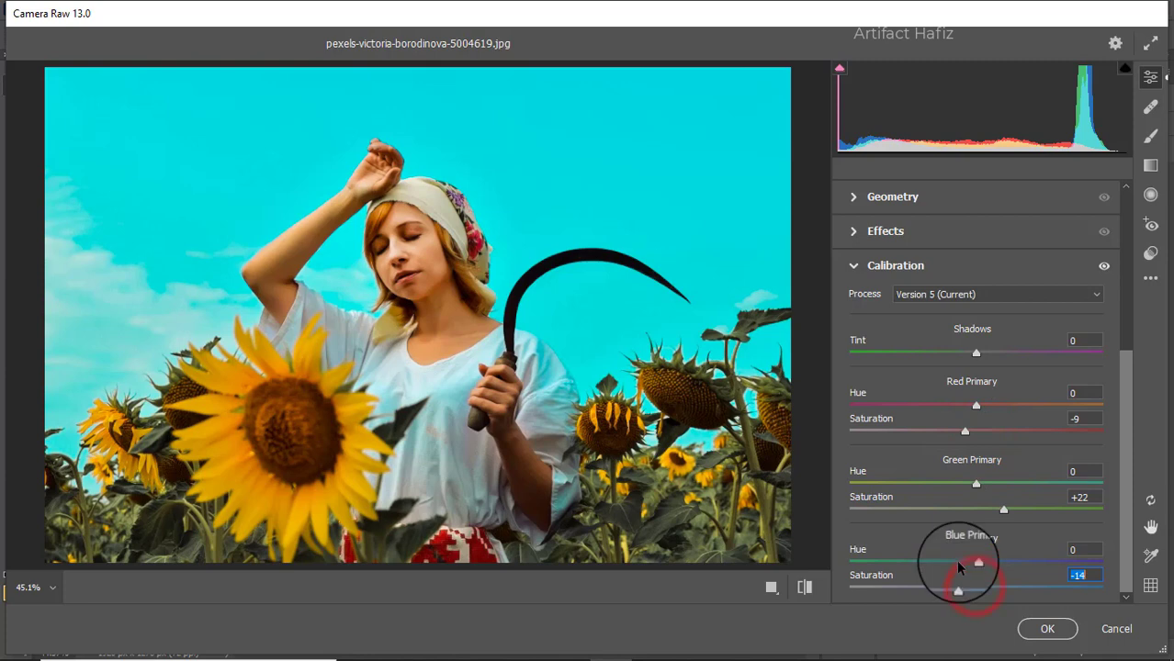
drag(963, 433, 955, 437)
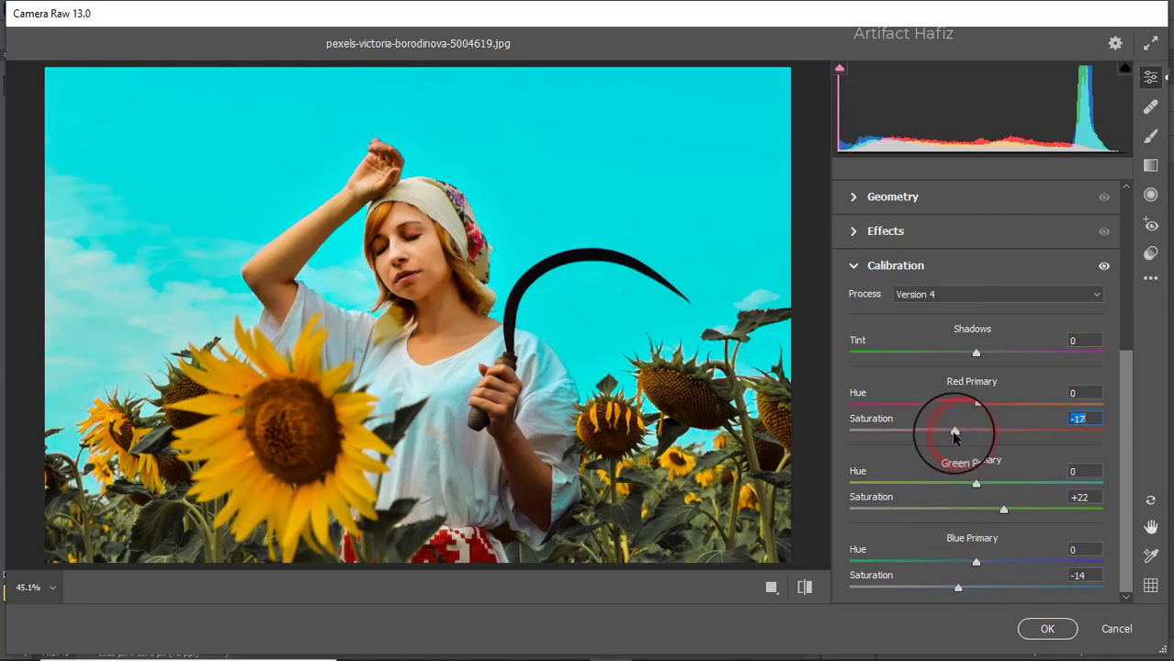
Step: Add a graduated filter from the sky's upper-left corner diagonally to the woman's blouse, with exposure -0.50
click(1150, 162)
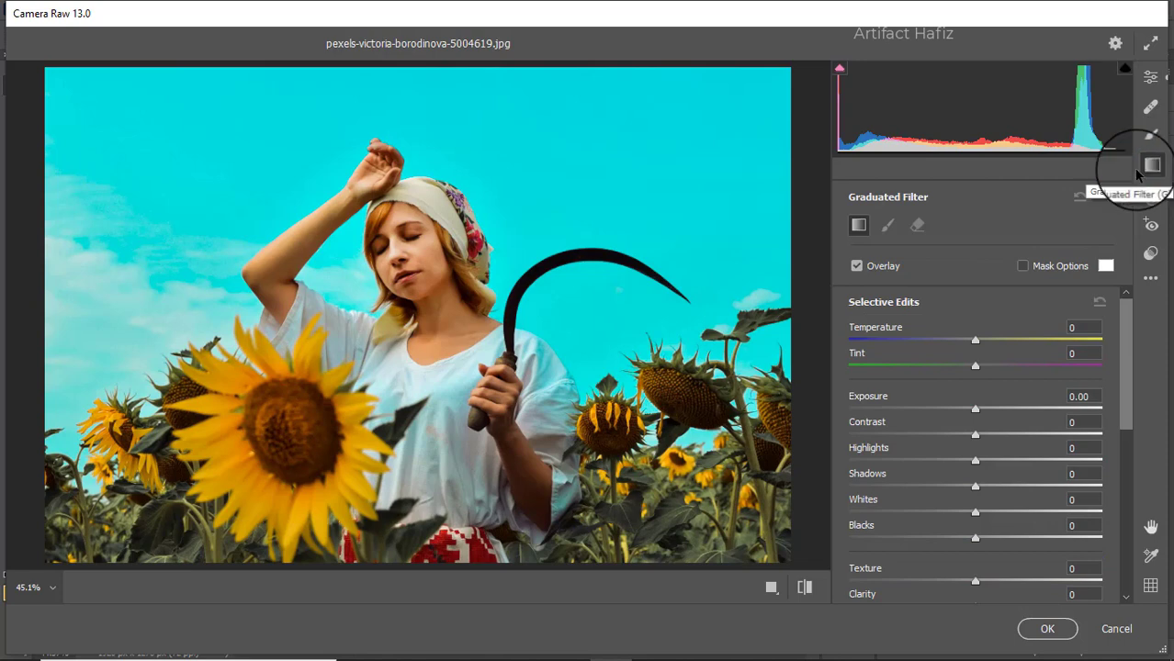
click(1152, 168)
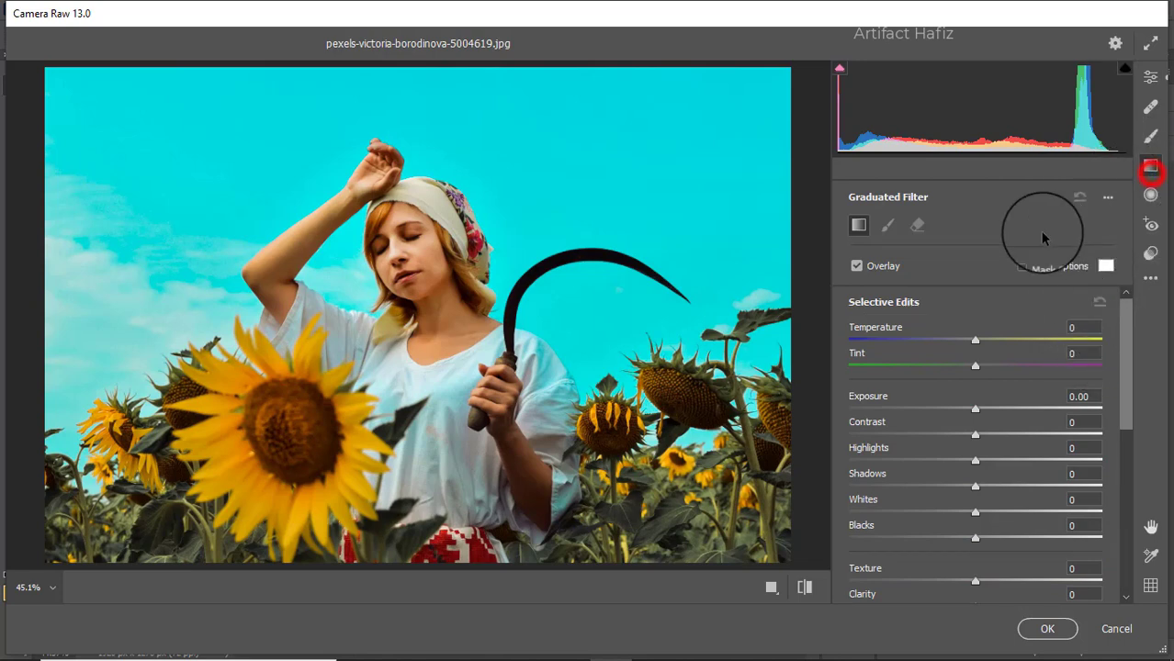
drag(975, 409, 958, 411)
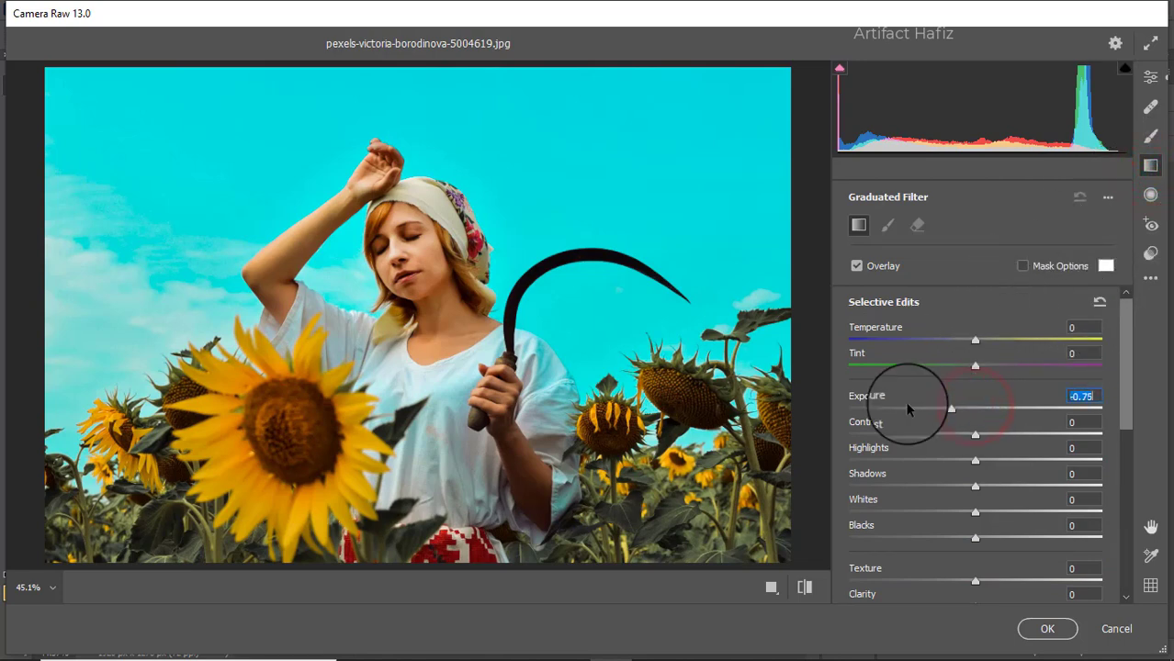
drag(96, 109, 327, 288)
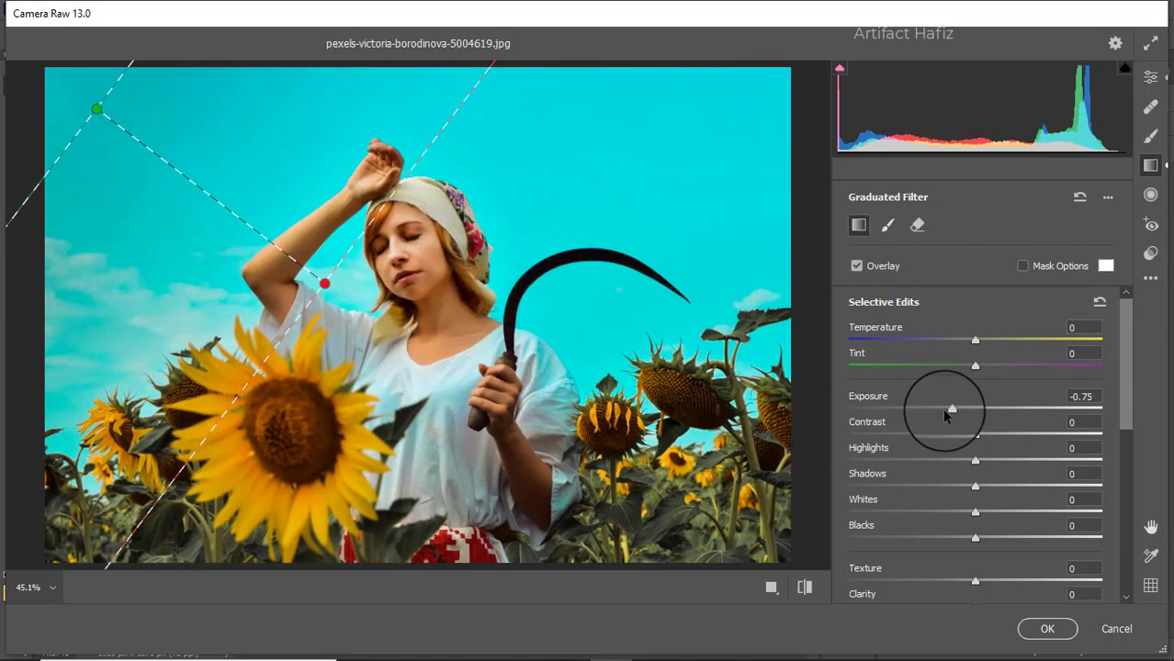
drag(949, 409, 909, 415)
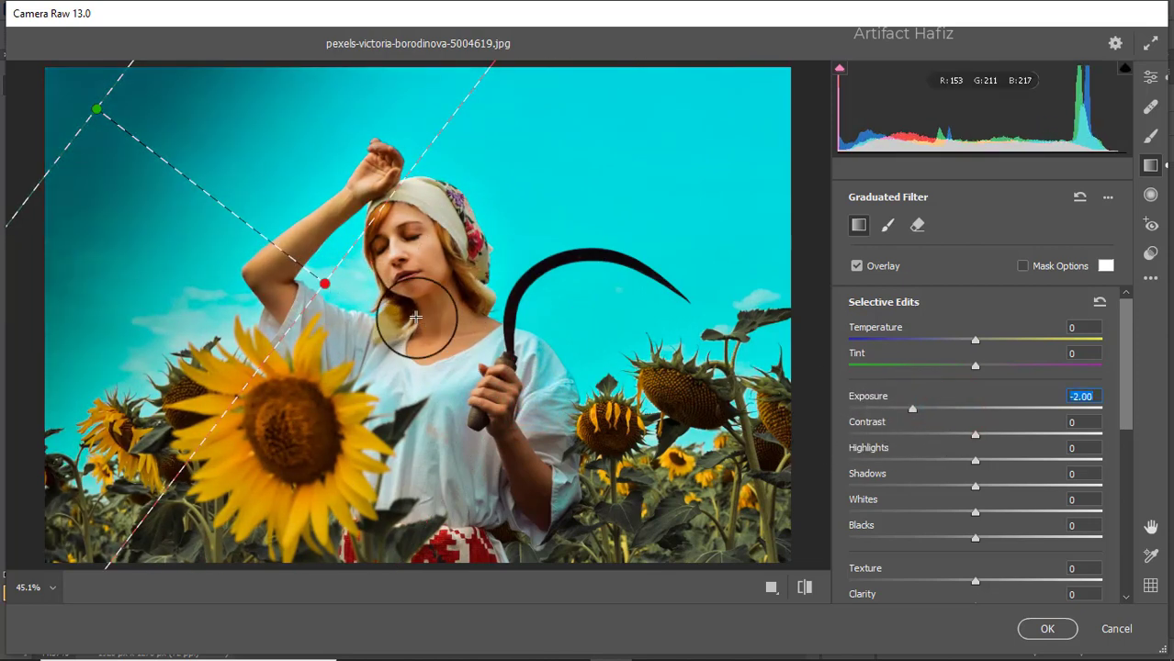
drag(326, 286, 430, 415)
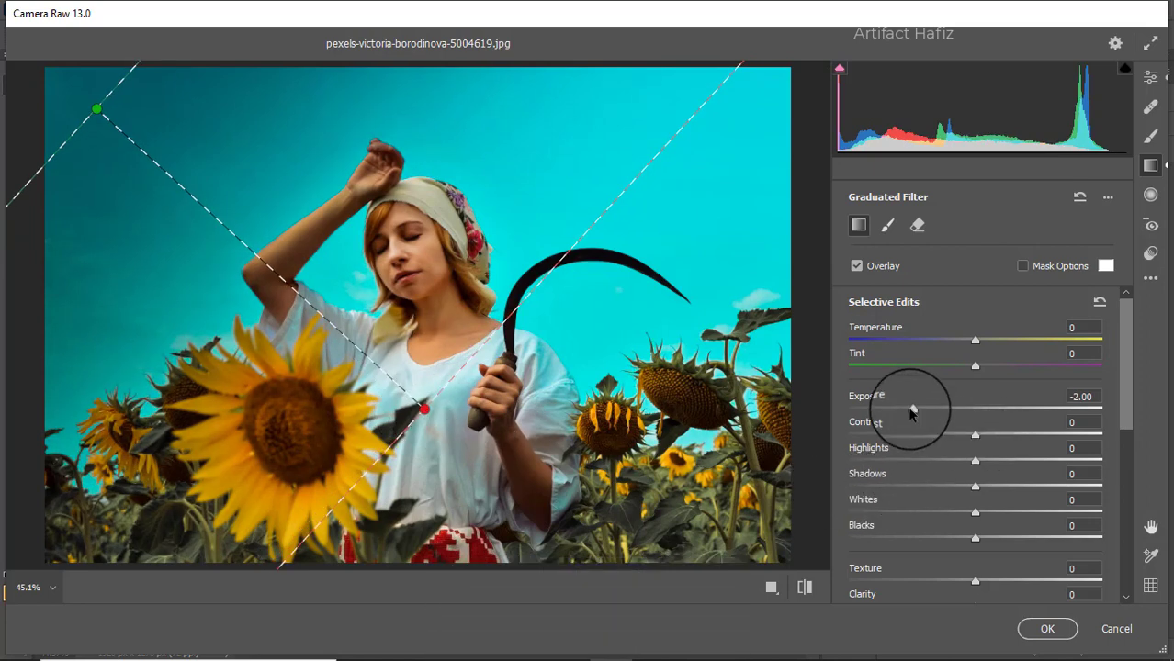
drag(912, 408, 956, 414)
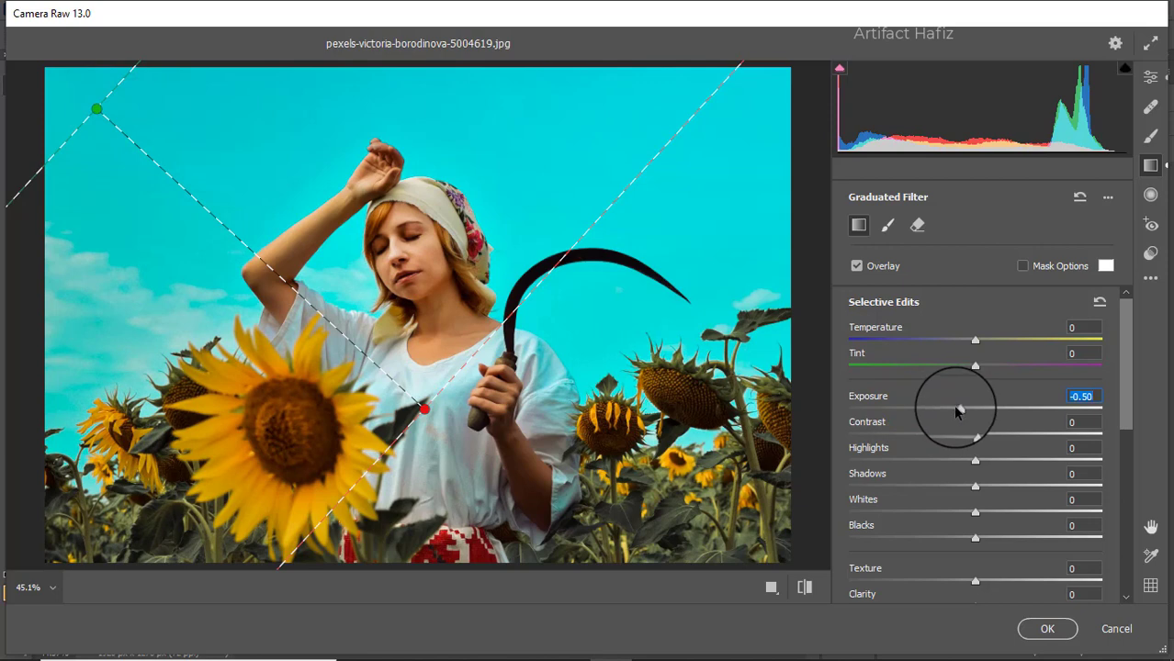
Step: Add two more graduated filters at exposure -0.50, from the photo's lower-right and lower-left corners inward past the woman
mouse_move(794, 526)
mouse_down()
mouse_move(589, 415)
mouse_move(432, 303)
mouse_move(410, 208)
mouse_move(597, 136)
mouse_move(558, 150)
mouse_up()
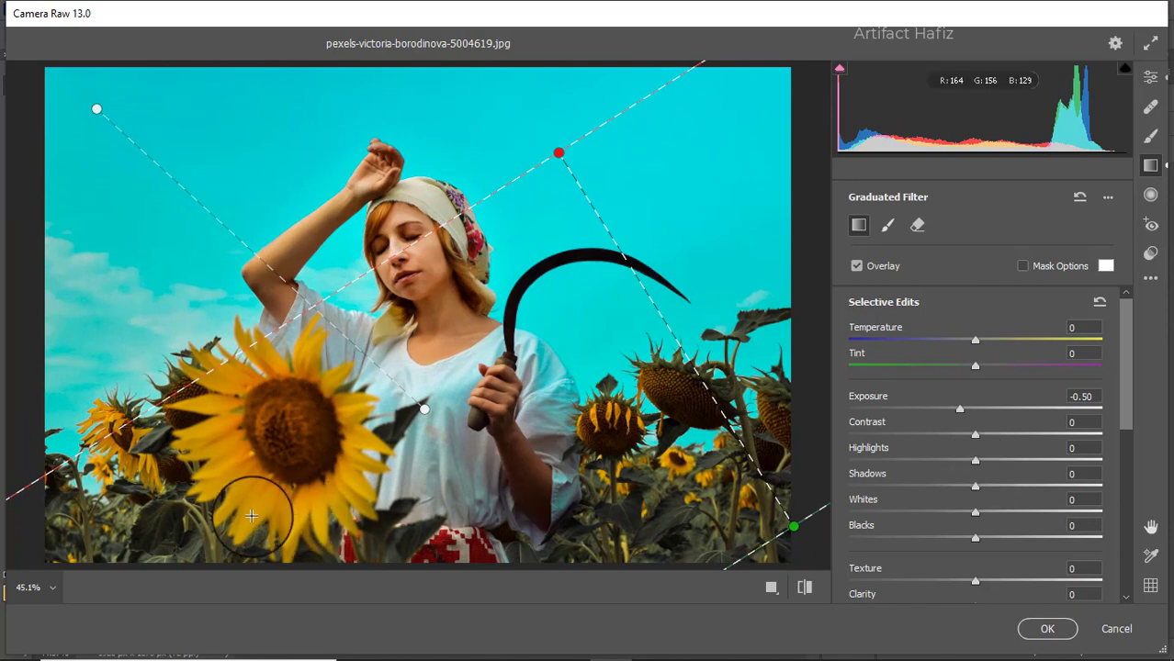
mouse_move(33, 560)
mouse_down()
mouse_move(357, 420)
mouse_move(586, 366)
mouse_move(744, 360)
mouse_move(742, 350)
mouse_move(458, 367)
mouse_move(484, 327)
mouse_up()
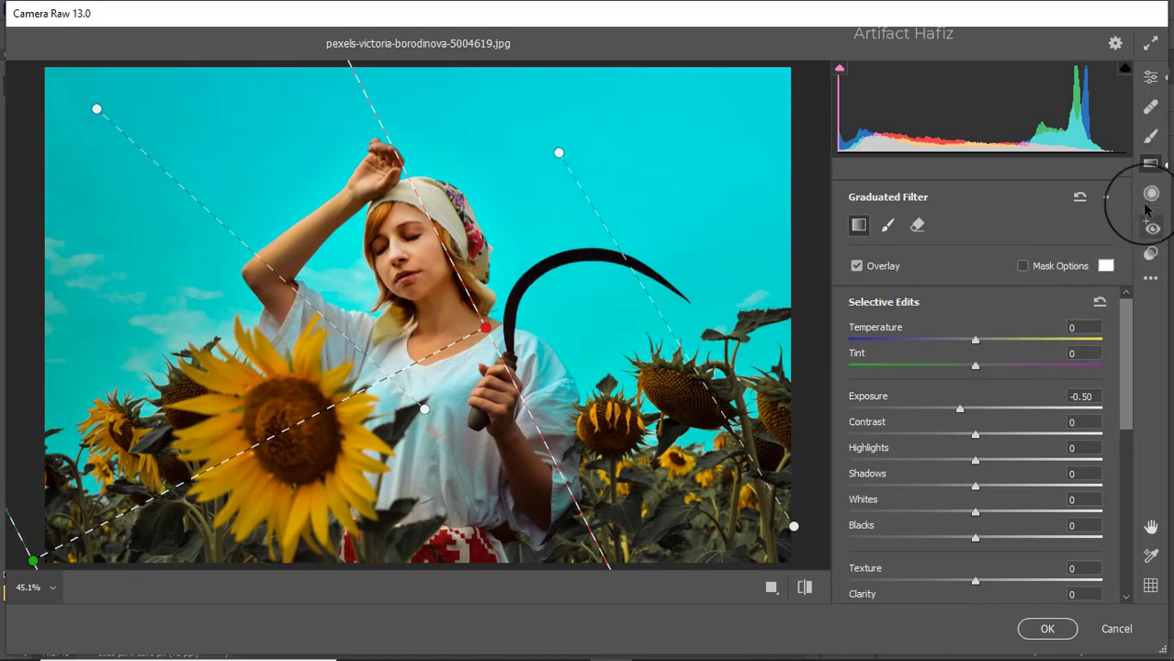
click(1147, 167)
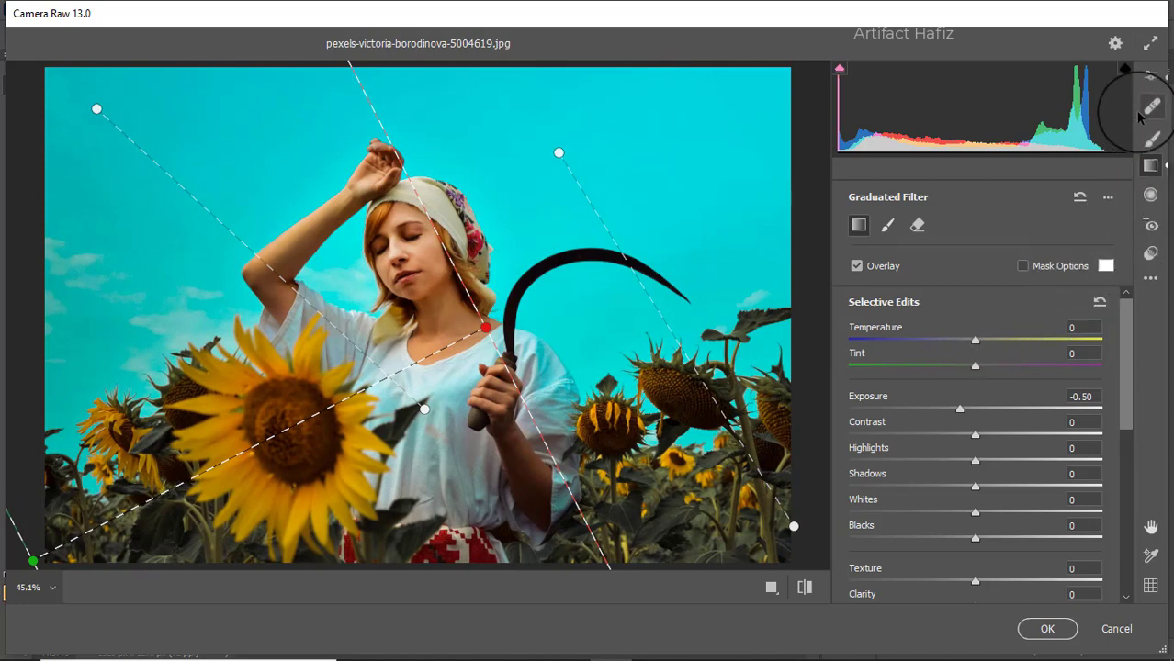
Step: Return to the basic adjustments and set the blacks to +26
click(1150, 77)
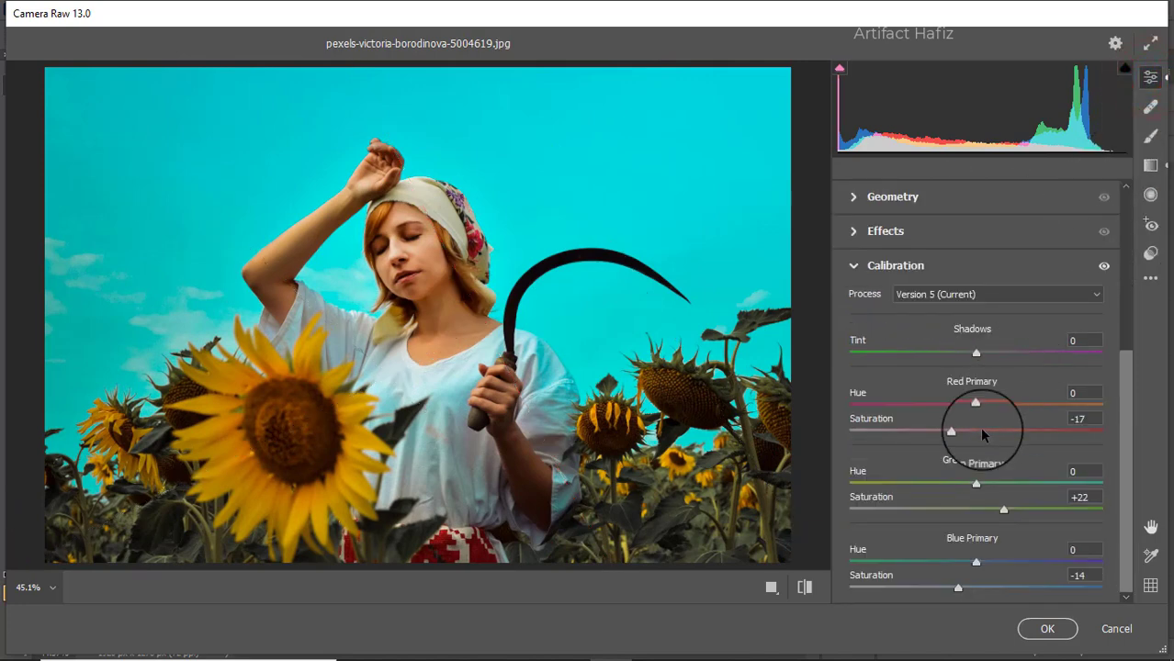
scroll(979, 427, up, 3)
scroll(980, 431, up, 2)
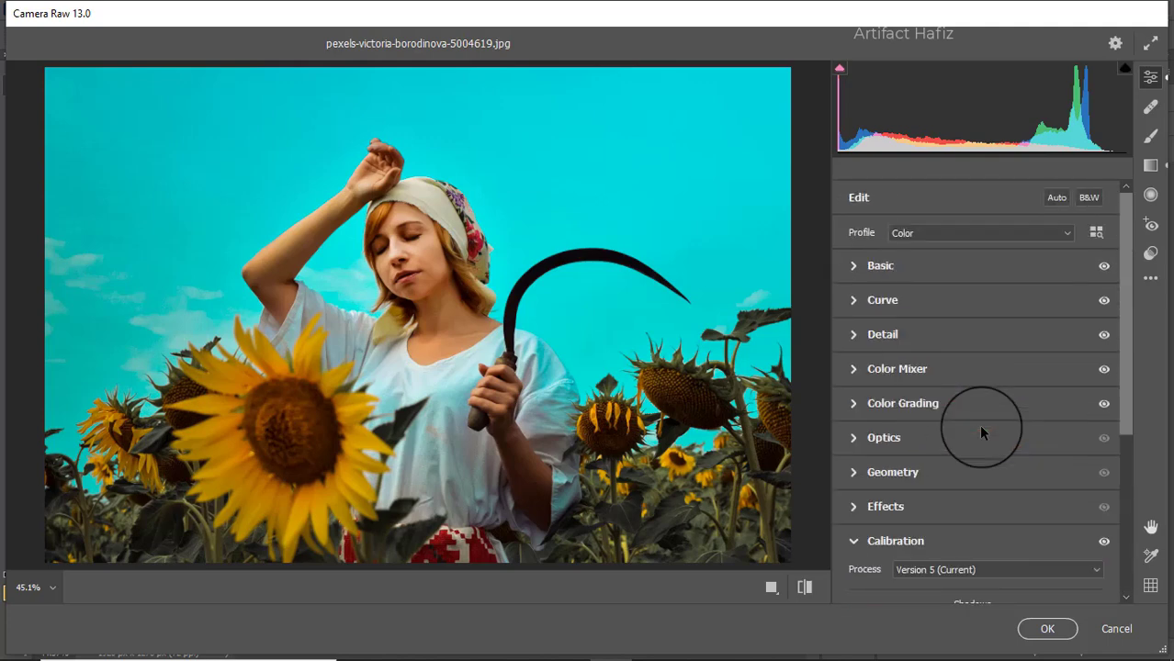
click(874, 267)
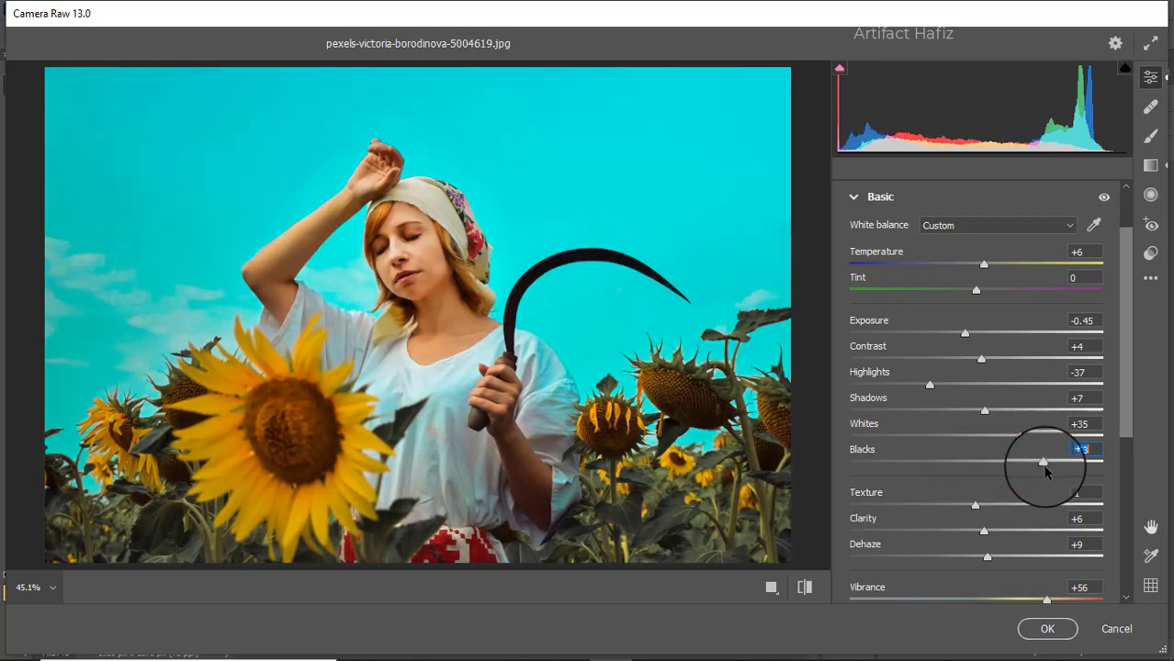
drag(1050, 465, 1008, 466)
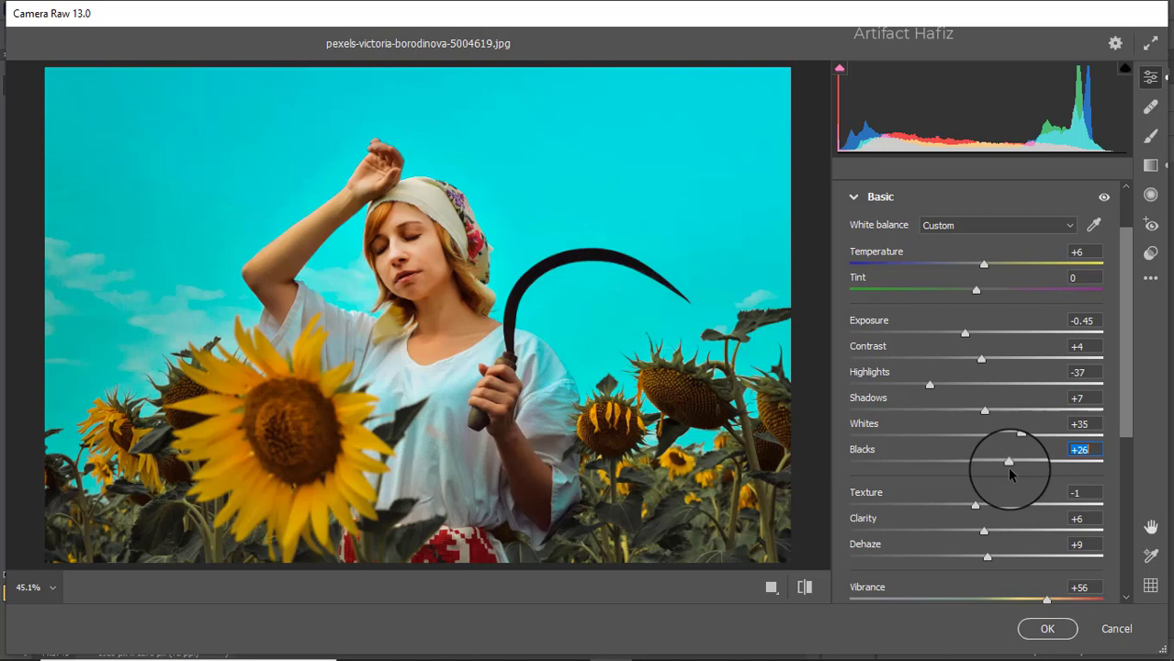
Step: Add a vignette of -27 with midpoint 28, roundness +54 and feather 100
scroll(1007, 467, down, 3)
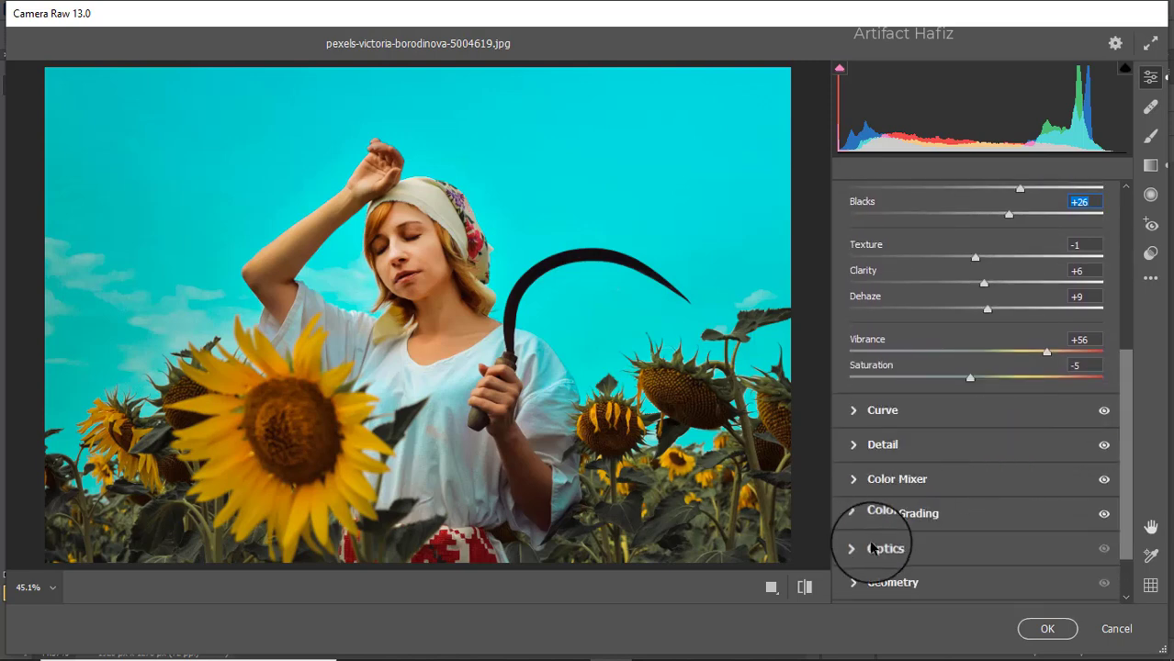
scroll(881, 528, down, 2)
click(877, 552)
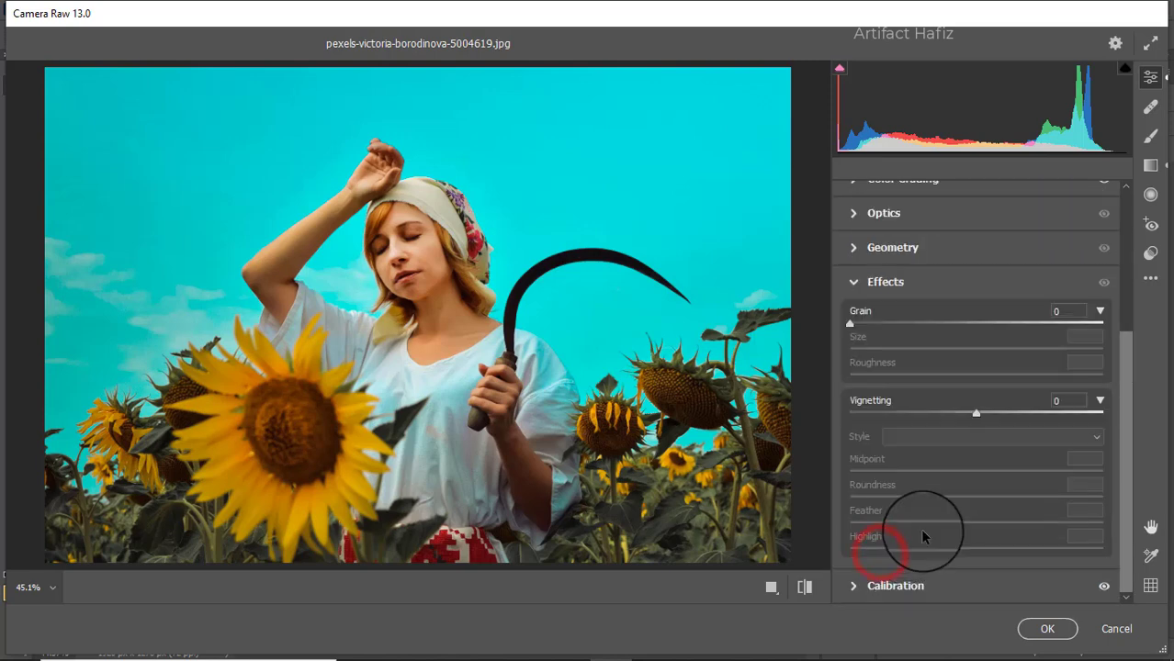
drag(975, 415, 899, 414)
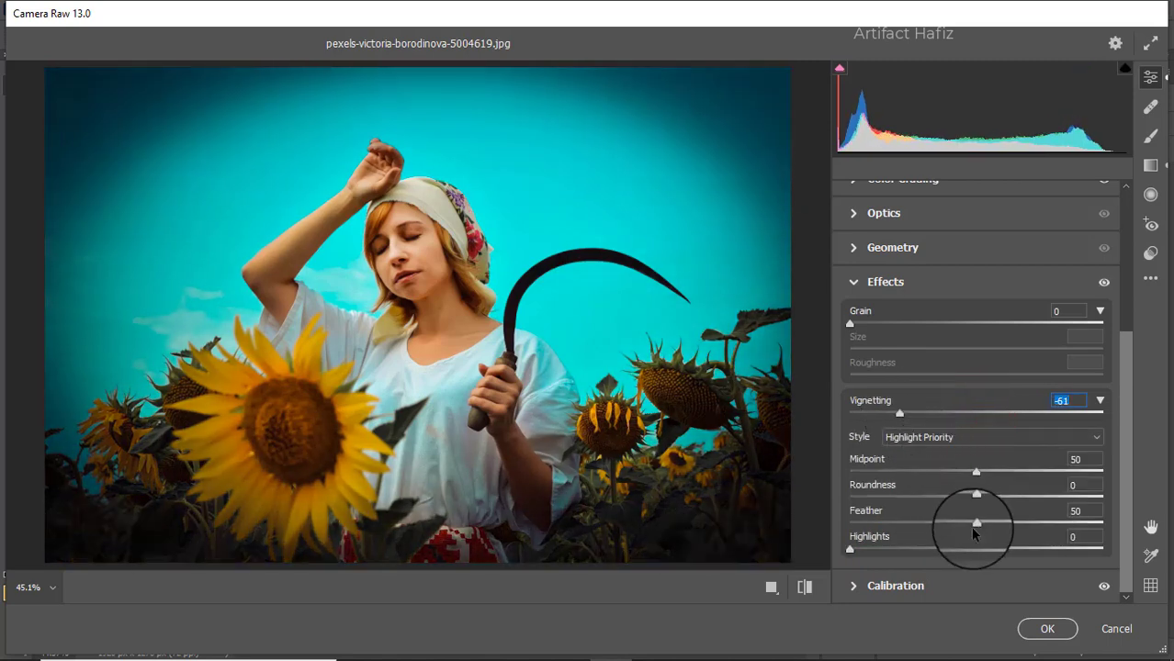
drag(975, 524, 1131, 498)
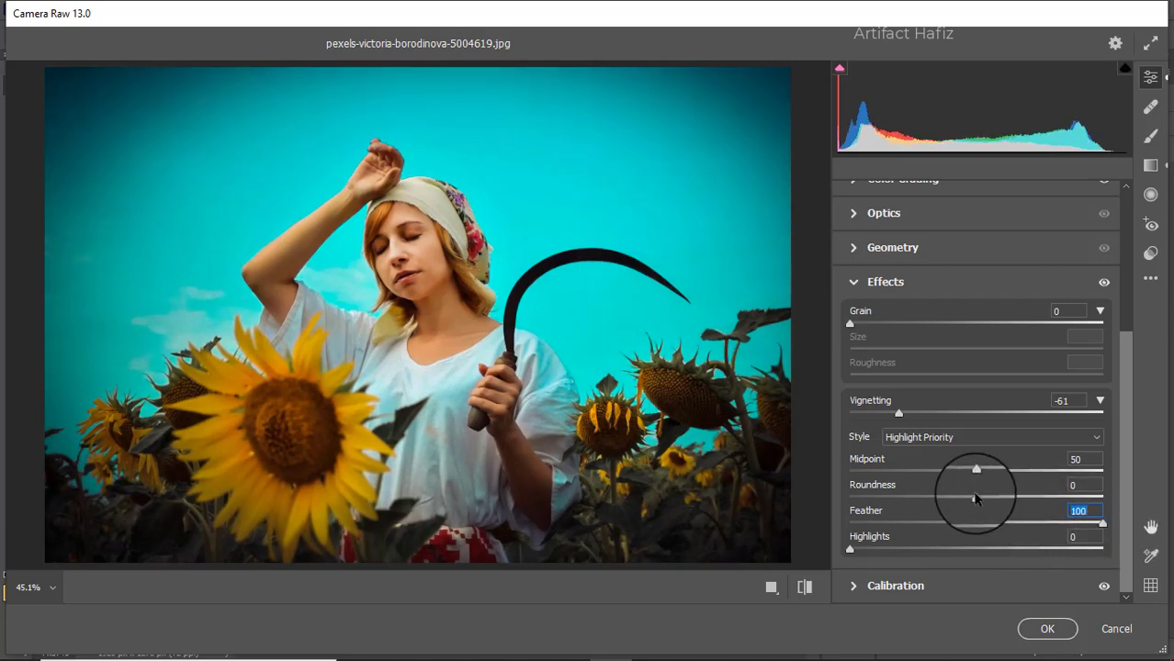
drag(976, 497, 1043, 498)
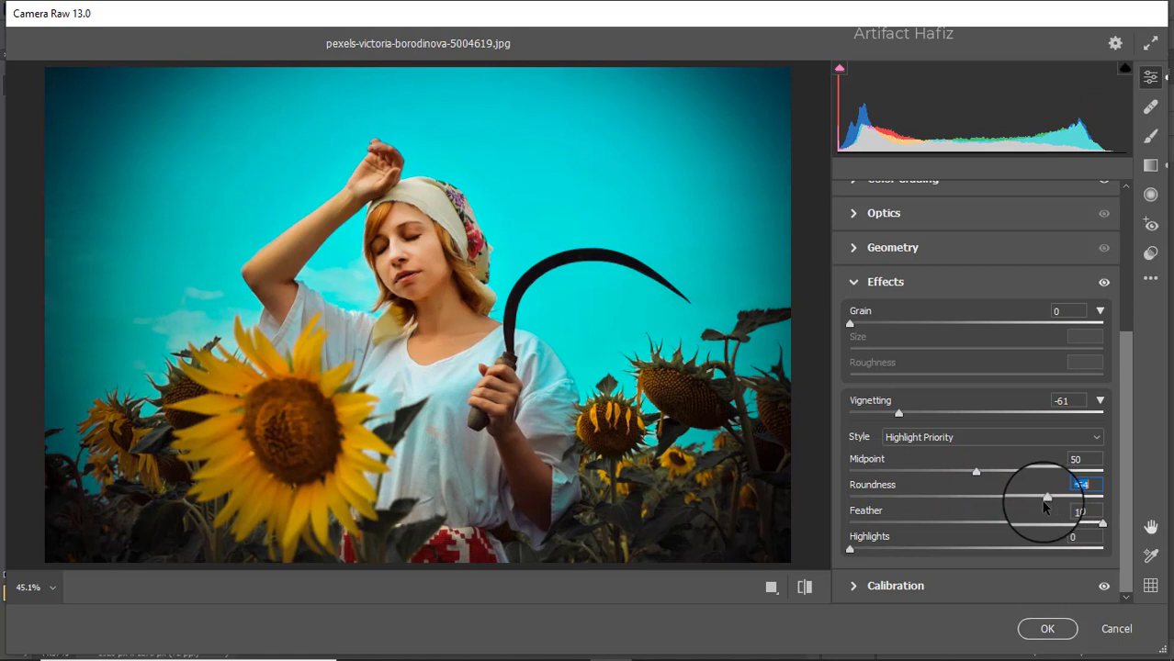
drag(975, 471, 914, 475)
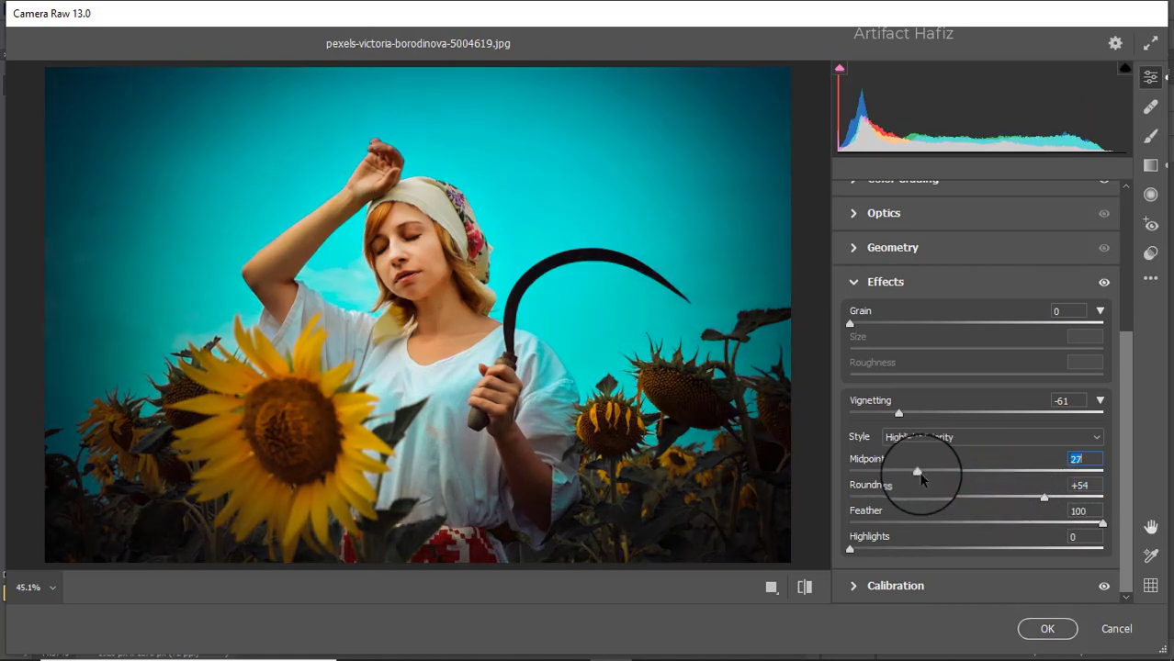
drag(921, 478, 922, 475)
drag(896, 411, 942, 415)
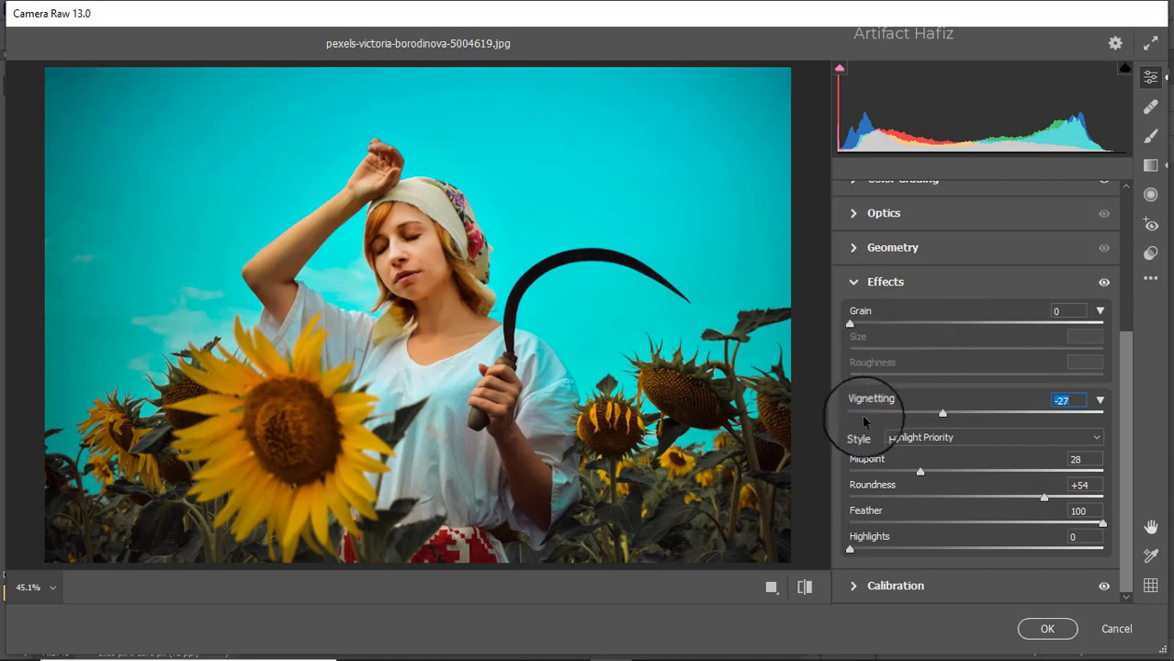
Step: Compare the photo side by side in the before/after view and apply the Camera Raw filter
click(772, 589)
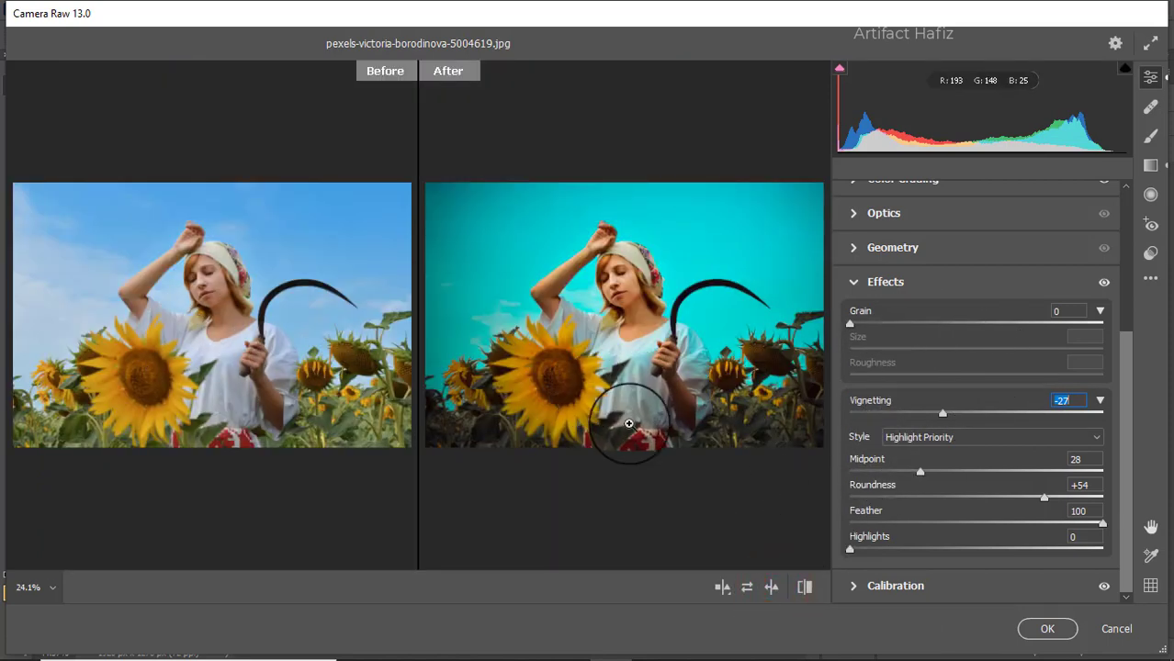
click(1046, 630)
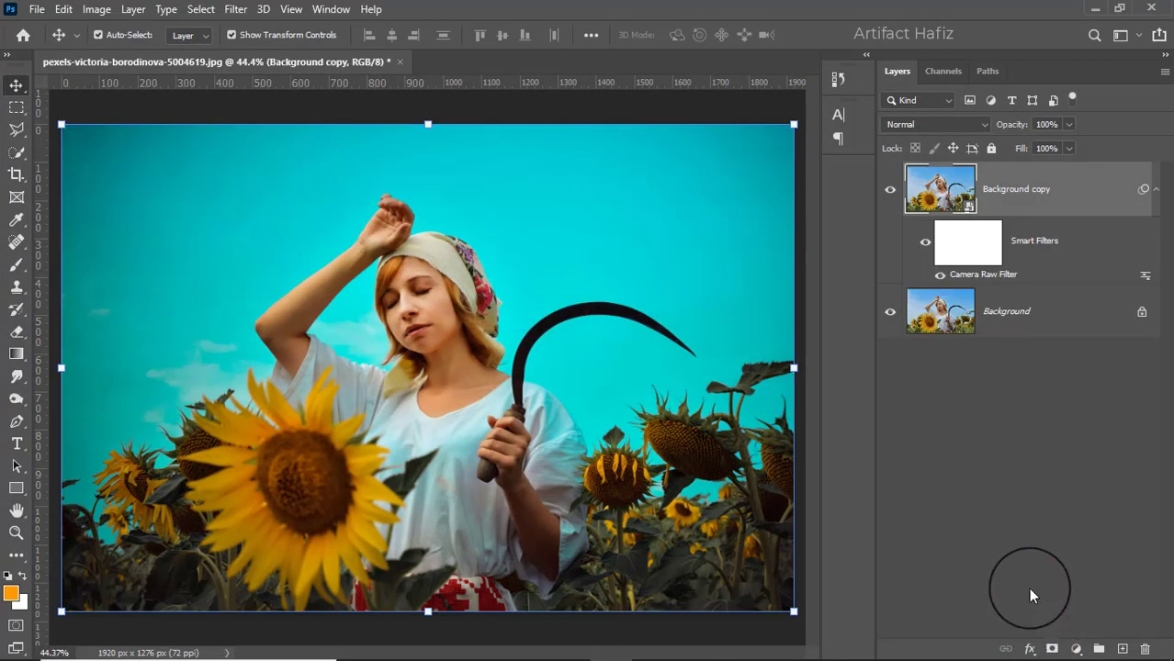
Step: Toggle the visibility of the Background copy layer to compare the graded photo with the original
click(889, 190)
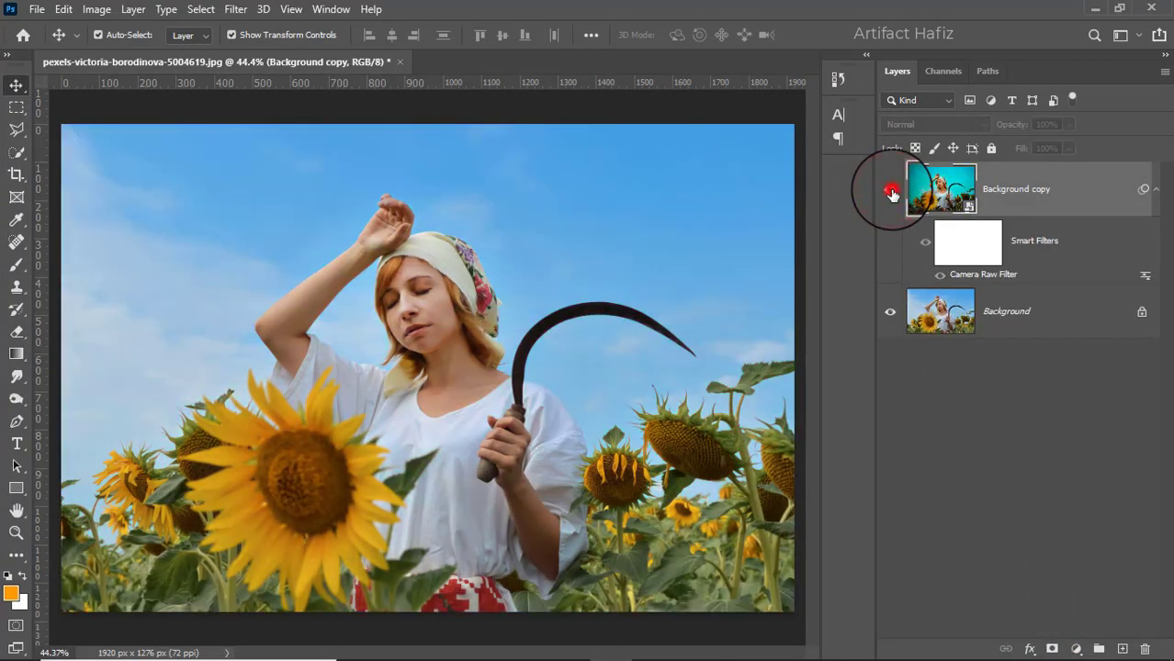
click(890, 192)
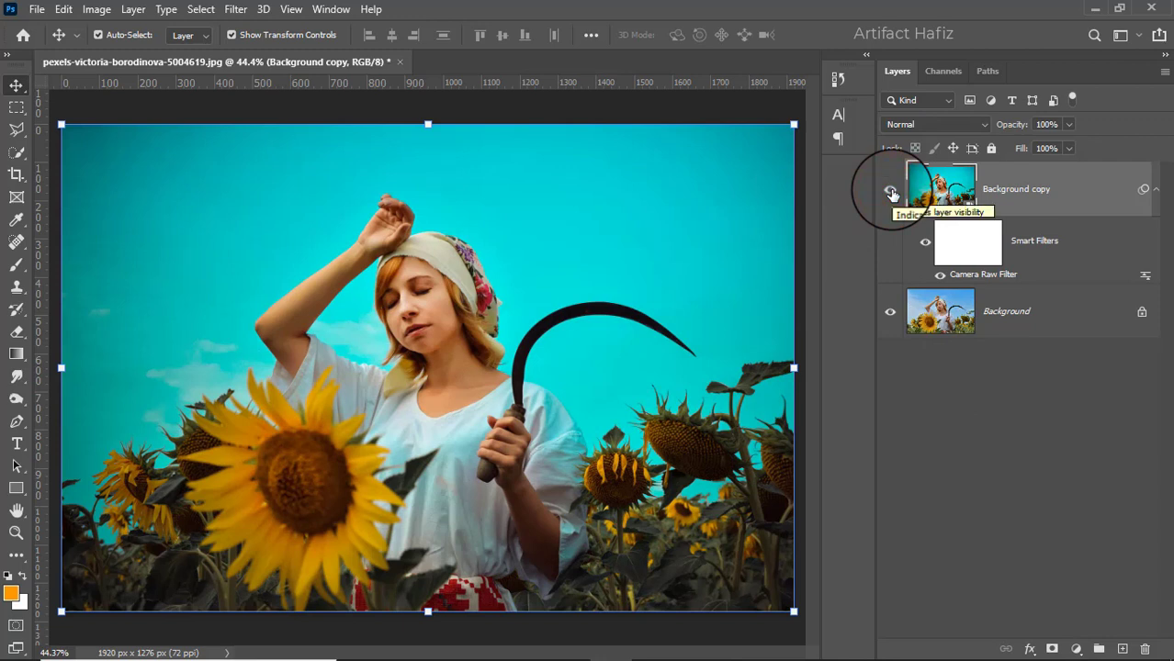
click(892, 194)
click(892, 193)
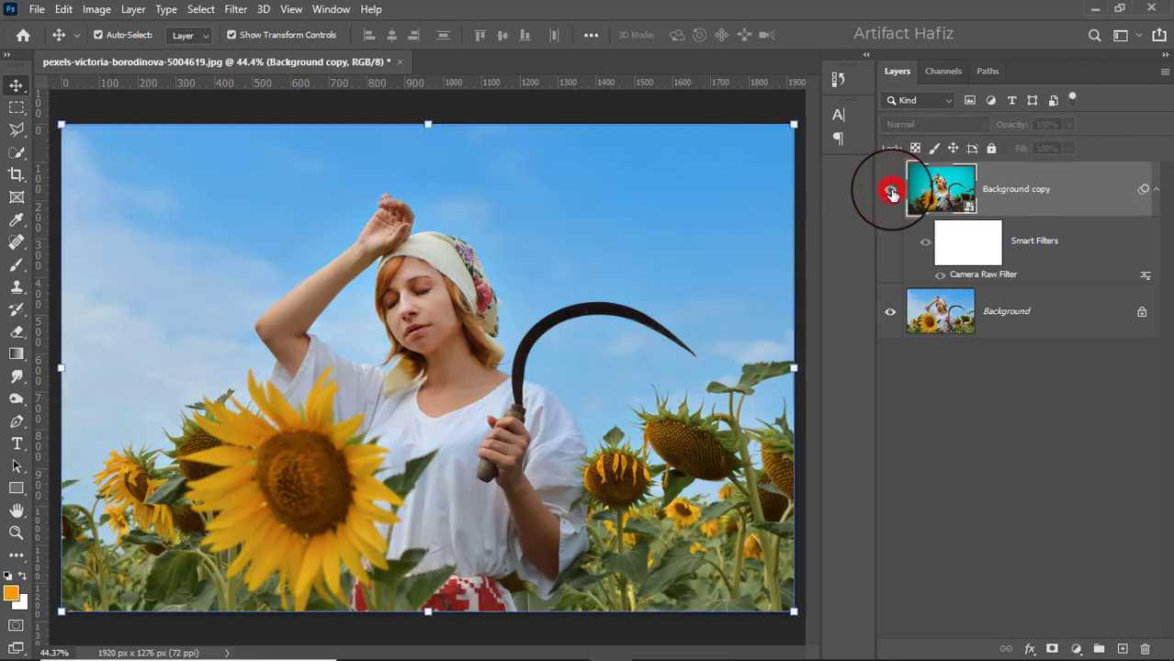